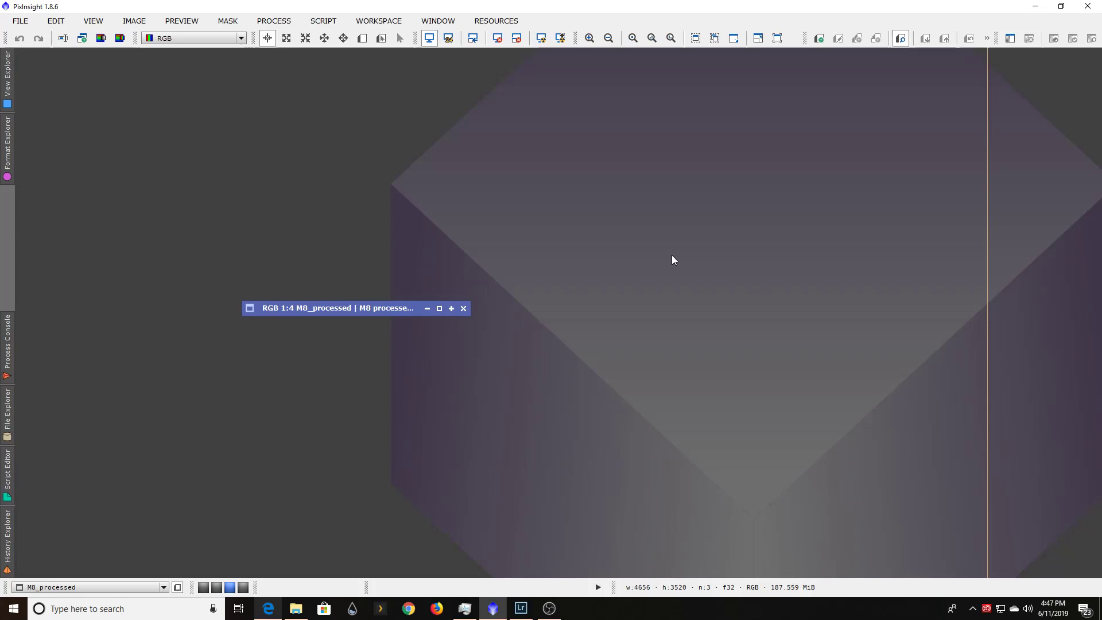
Restore the collapsed M8_processed window in PixInsight and pan across the nebula at 1:1
{"action": "double_click", "coordinate": [381, 307]}
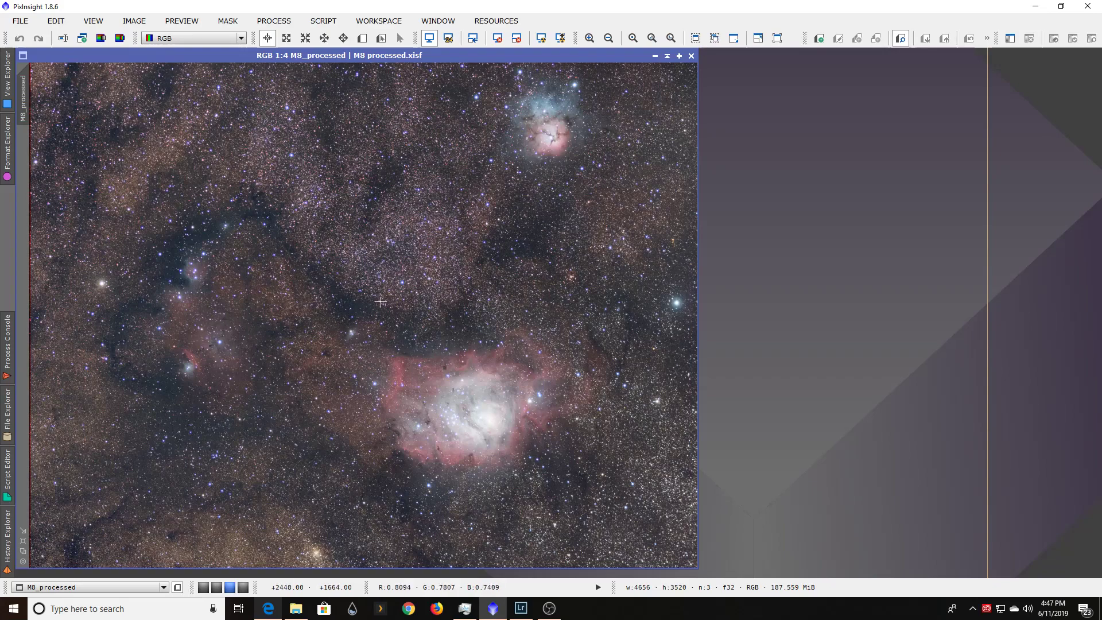
{"action": "scroll", "coordinate": [374, 277], "scroll_direction": "down", "scroll_amount": 1}
{"action": "scroll", "coordinate": [374, 276], "scroll_direction": "up", "scroll_amount": 4}
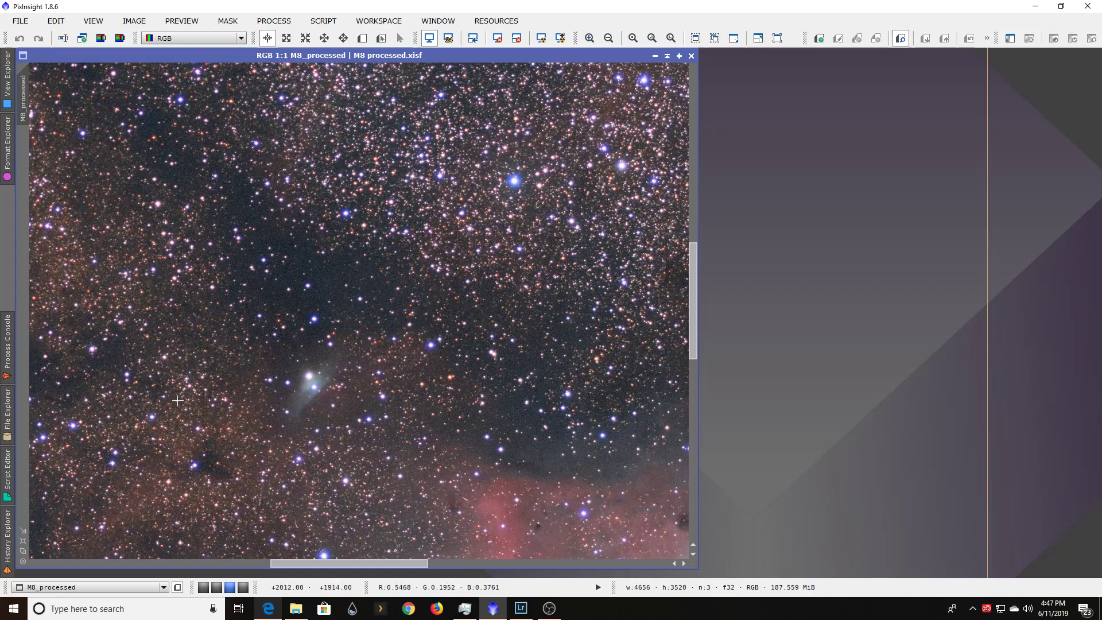
{"action": "left_click_drag", "start_coordinate": [328, 564], "coordinate": [134, 559]}
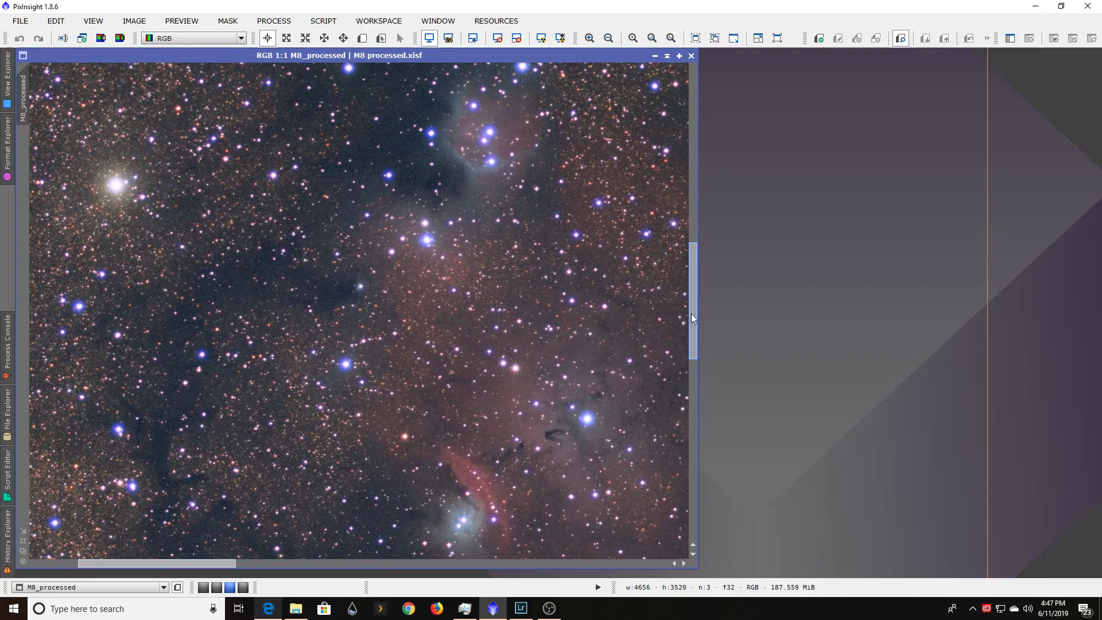
{"action": "left_click_drag", "start_coordinate": [693, 316], "coordinate": [710, 152]}
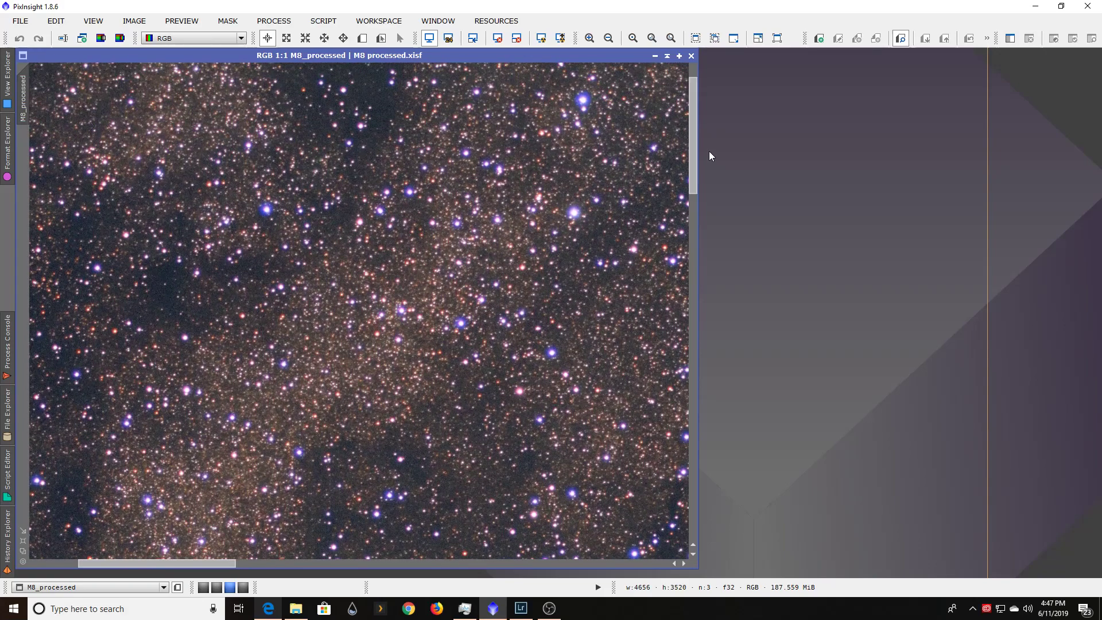
{"action": "left_click_drag", "start_coordinate": [150, 563], "coordinate": [295, 553]}
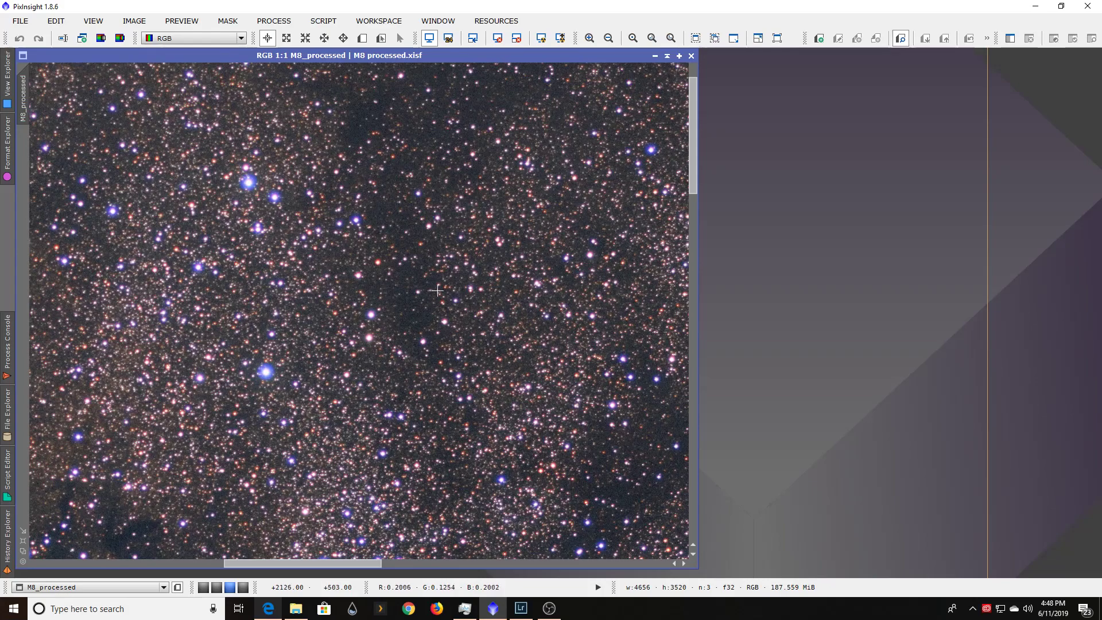
{"action": "scroll", "coordinate": [434, 372], "scroll_direction": "up", "scroll_amount": 1}
{"action": "scroll", "coordinate": [434, 372], "scroll_direction": "down", "scroll_amount": 2}
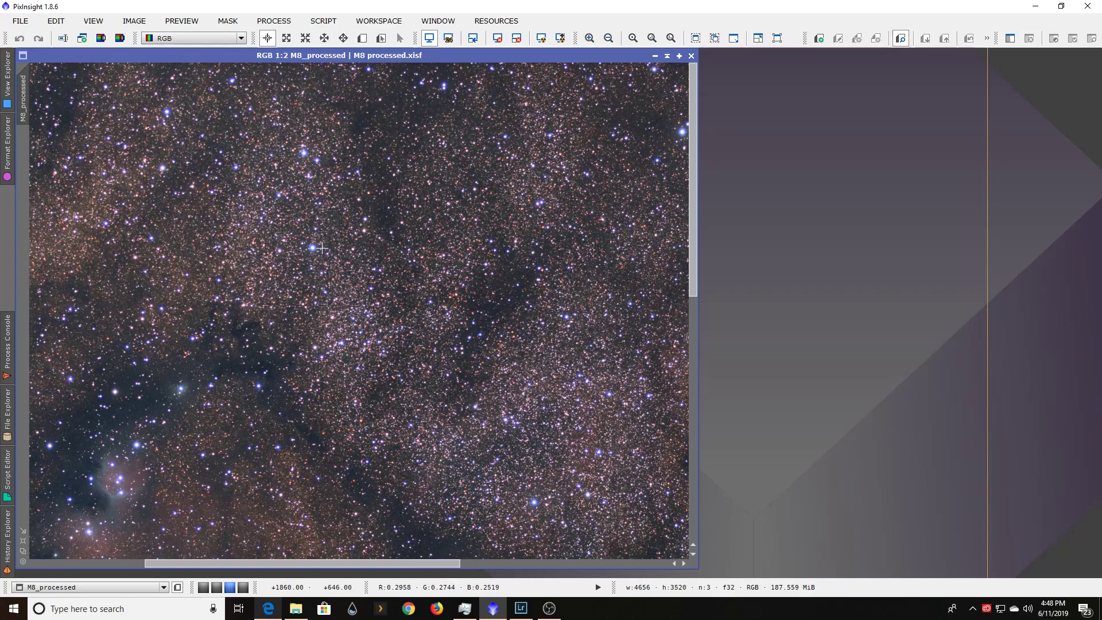
{"action": "scroll", "coordinate": [322, 248], "scroll_direction": "up", "scroll_amount": 1}
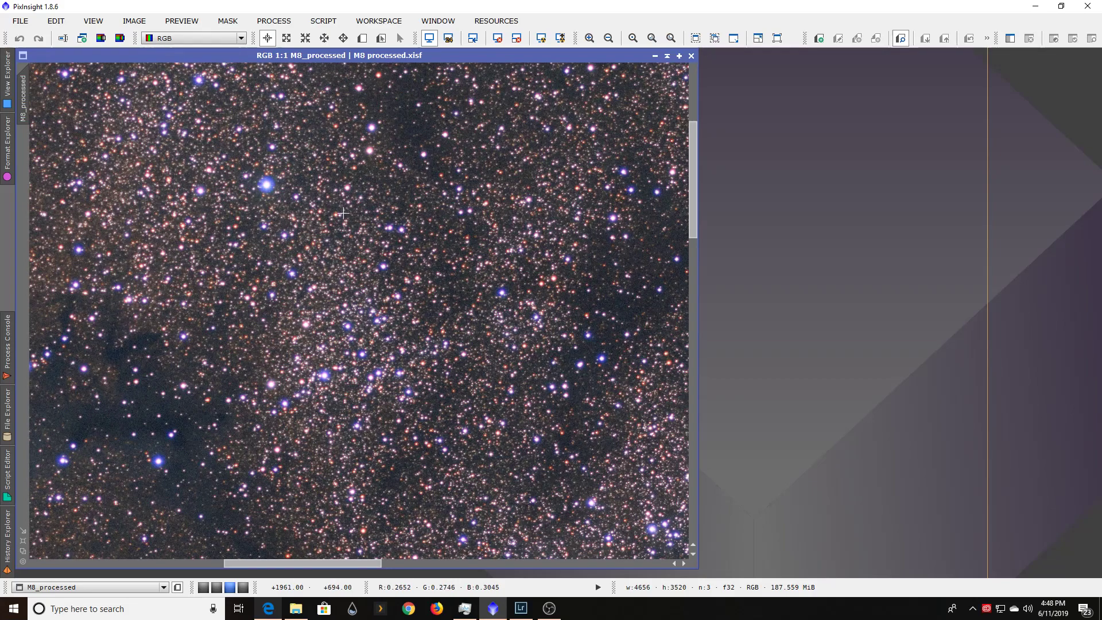
{"action": "scroll", "coordinate": [344, 220], "scroll_direction": "down", "scroll_amount": 1}
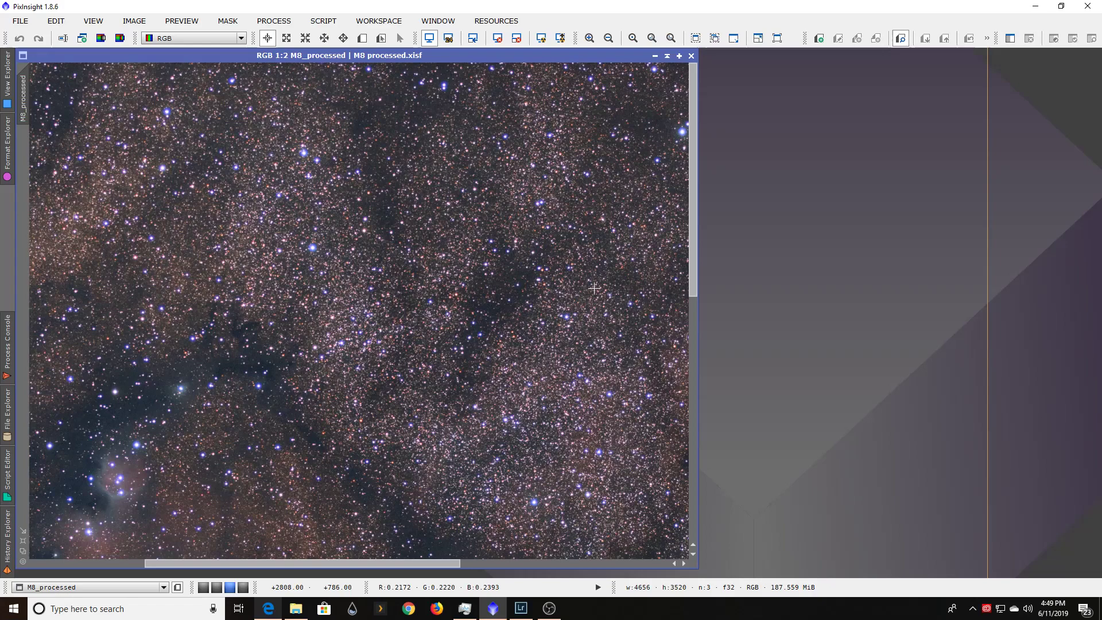
{"action": "scroll", "coordinate": [594, 288], "scroll_direction": "down", "scroll_amount": 10}
{"action": "scroll", "coordinate": [580, 356], "scroll_direction": "up", "scroll_amount": 5}
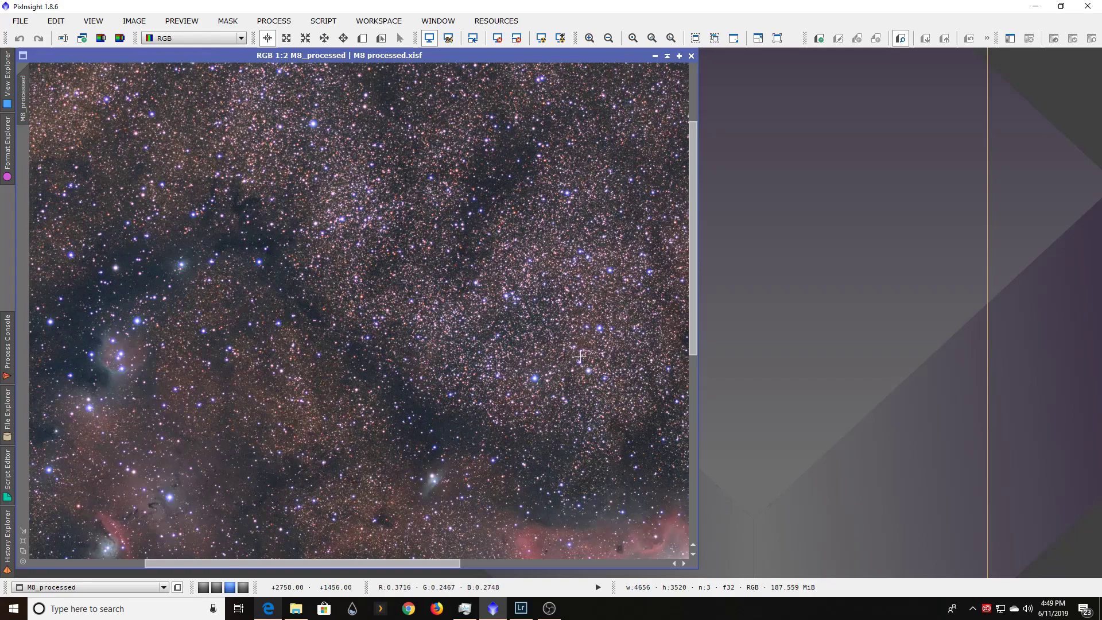
{"action": "scroll", "coordinate": [580, 356], "scroll_direction": "down", "scroll_amount": 2}
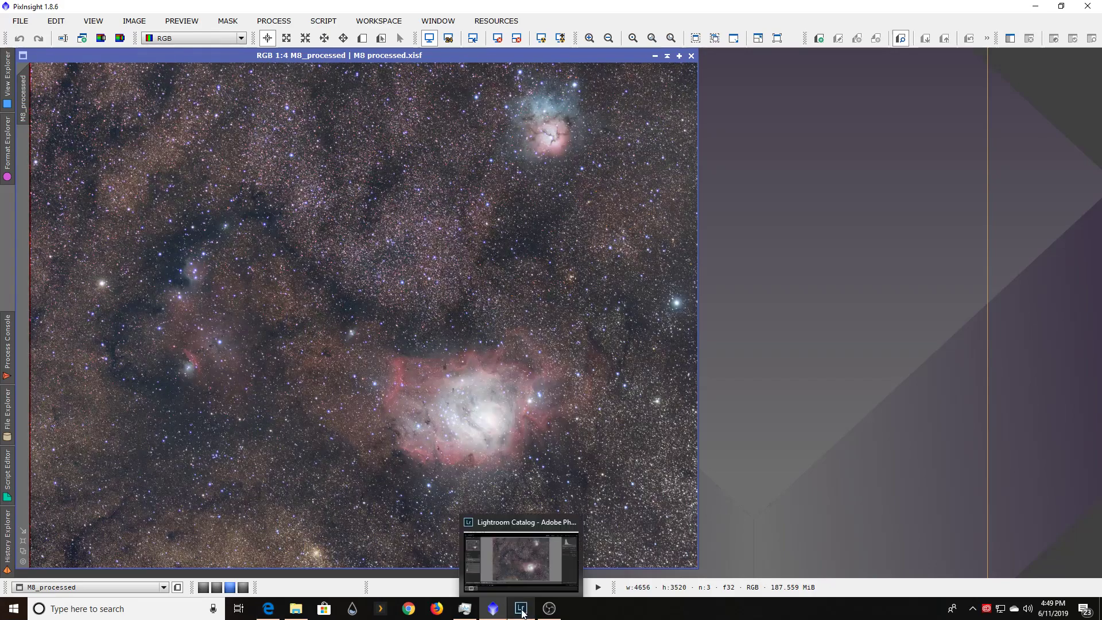
Switch to Lightroom and inspect the M8 - Copy.tif stars at 1:1, then return to Fit
{"action": "left_click", "coordinate": [523, 611]}
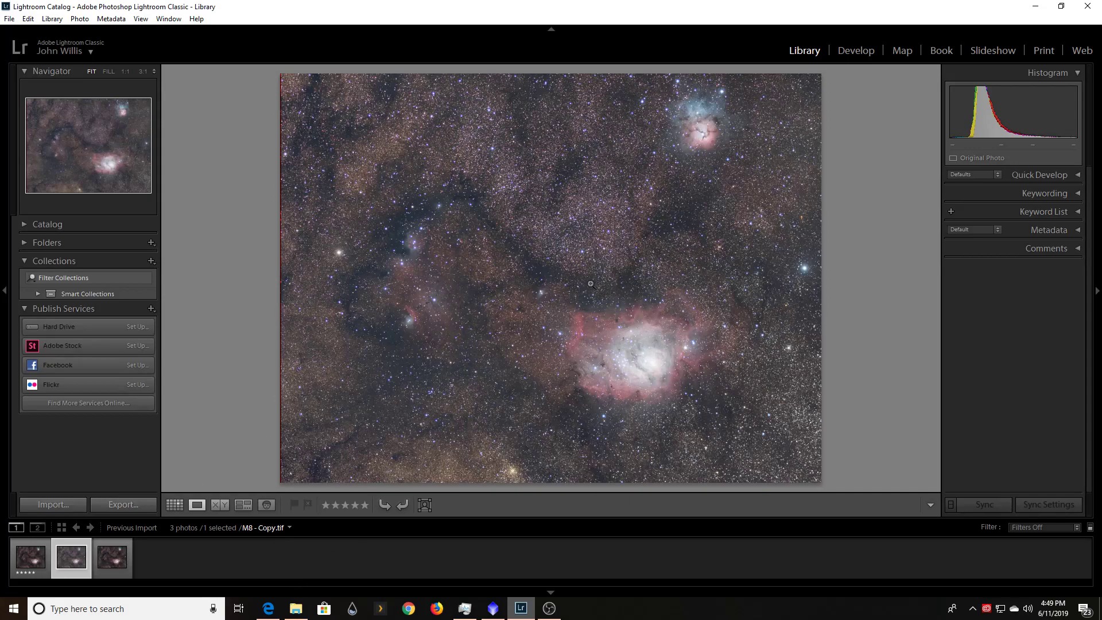
{"action": "left_click", "coordinate": [495, 259]}
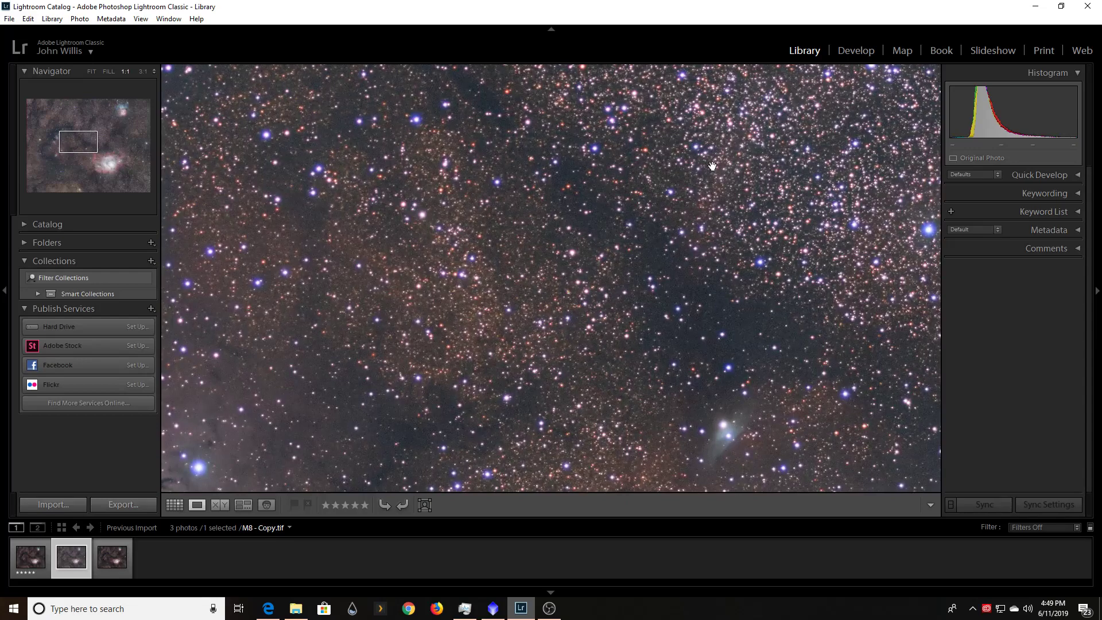
{"action": "left_click_drag", "start_coordinate": [711, 165], "coordinate": [514, 319]}
{"action": "left_click_drag", "start_coordinate": [749, 258], "coordinate": [565, 243]}
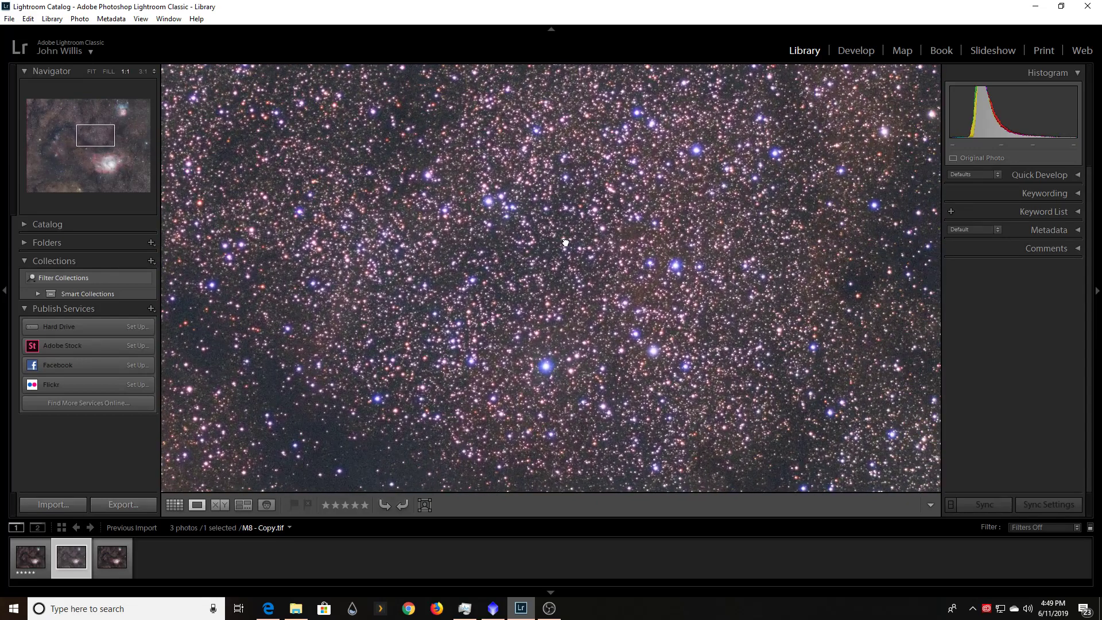
{"action": "left_click_drag", "start_coordinate": [761, 305], "coordinate": [563, 253]}
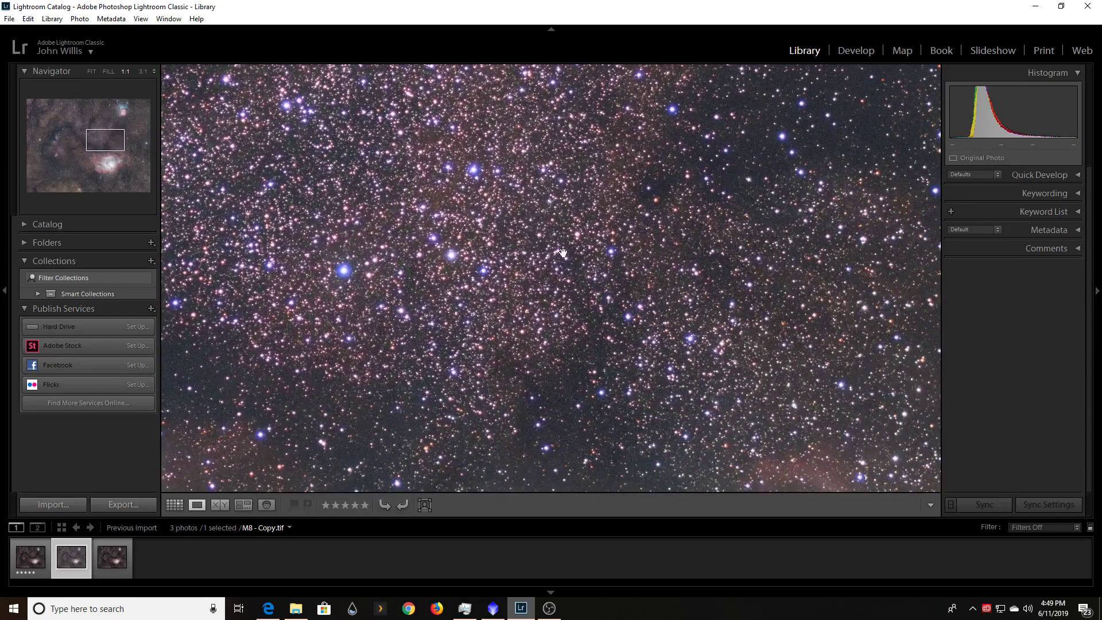
{"action": "left_click", "coordinate": [570, 325]}
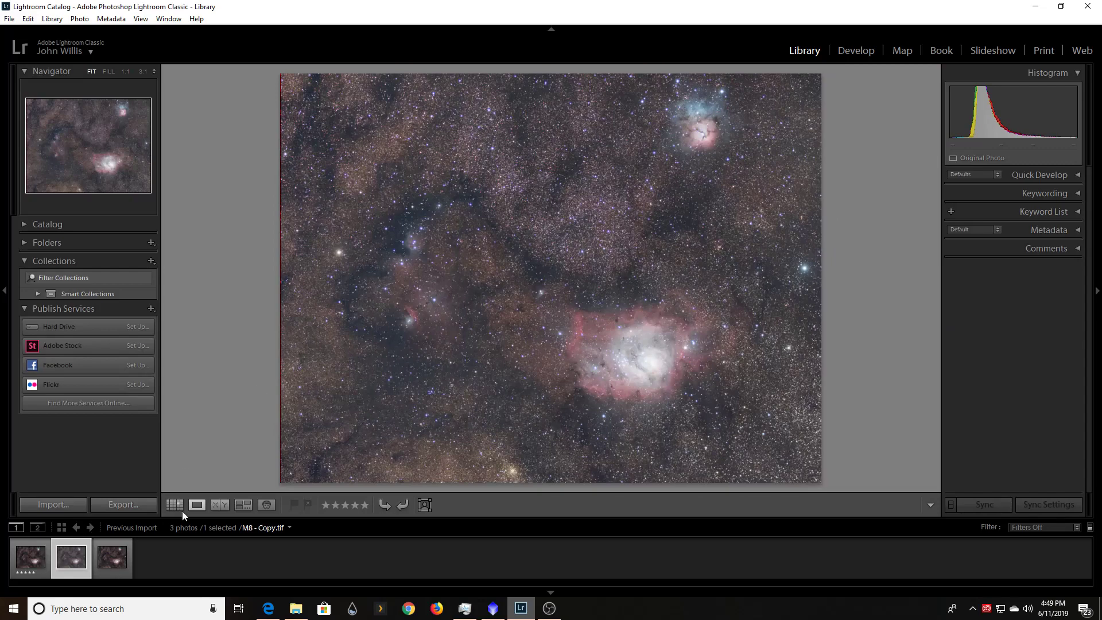
Enter the Develop module and collapse the Basic, Tone Curve and Detail panels
{"action": "left_click", "coordinate": [856, 52]}
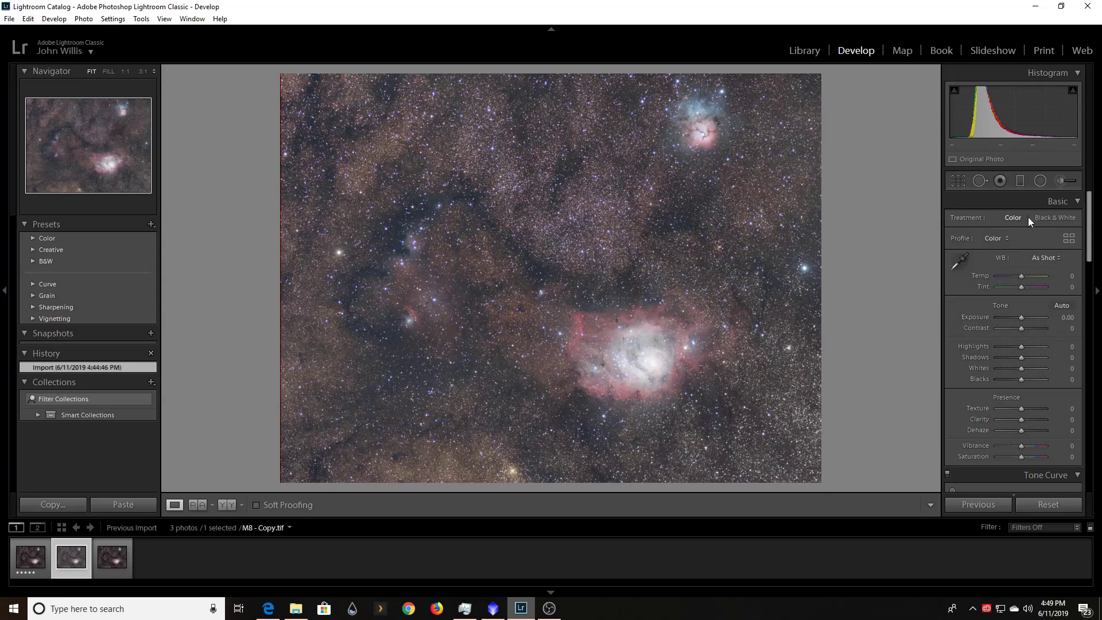
{"action": "left_click", "coordinate": [1078, 203]}
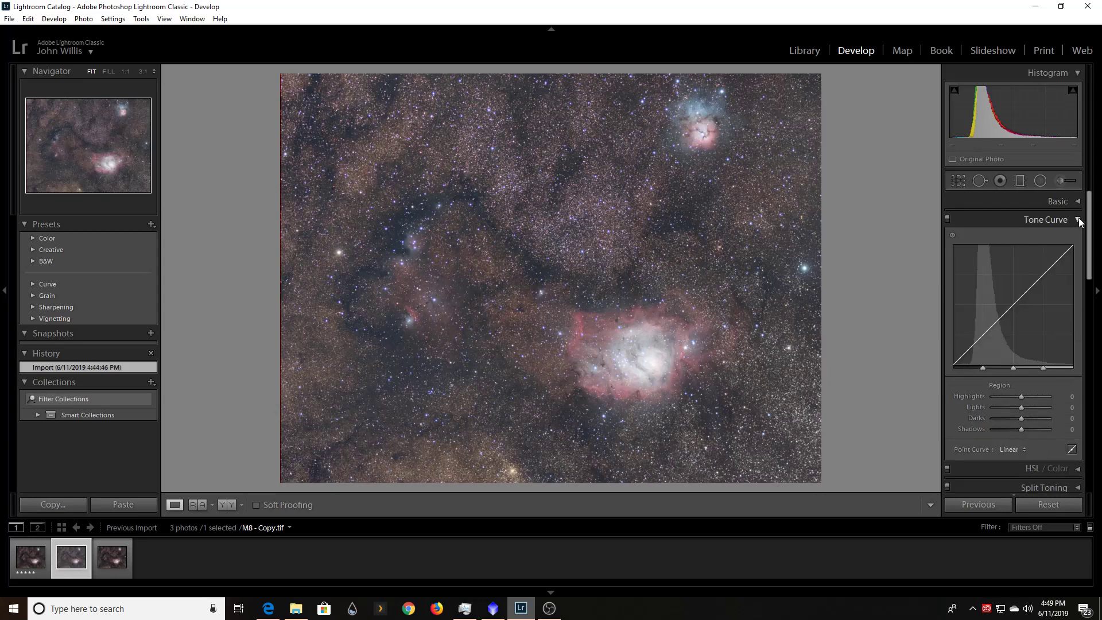
{"action": "left_click", "coordinate": [1078, 221]}
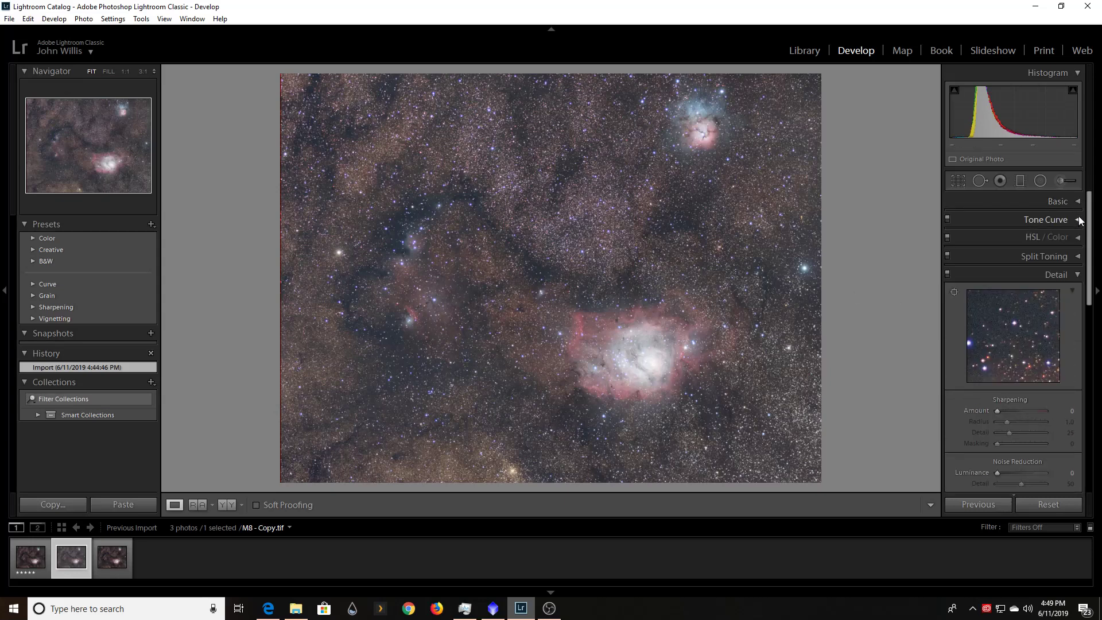
{"action": "left_click", "coordinate": [1079, 276]}
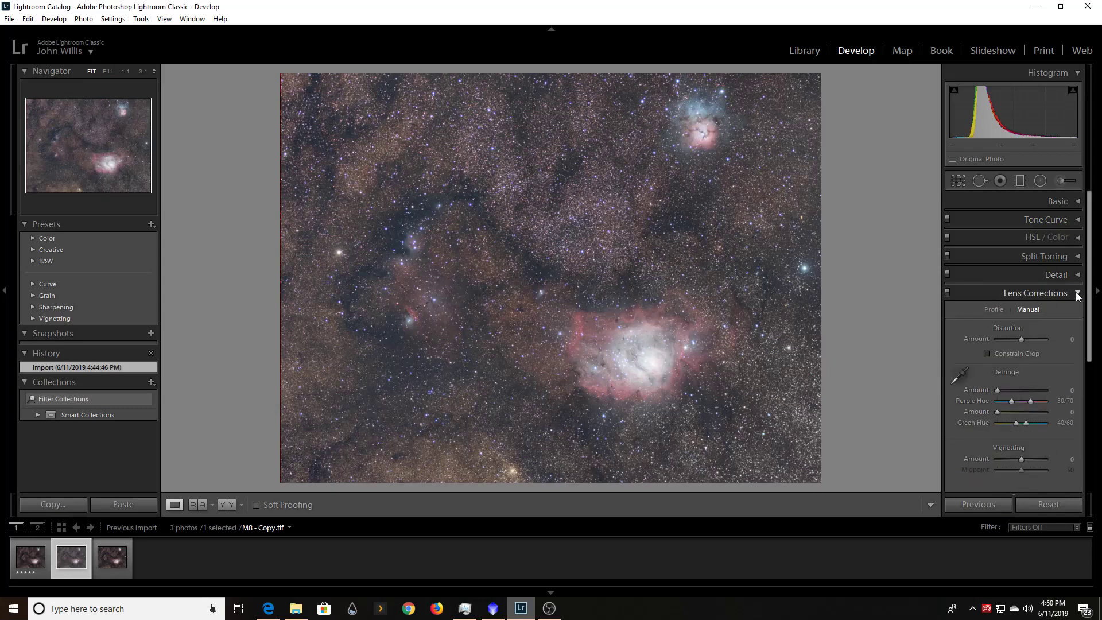
Expand Lens Corrections, view the Profile options, then show the Manual Defringe settings
{"action": "left_click", "coordinate": [1078, 294]}
{"action": "left_click", "coordinate": [1078, 294]}
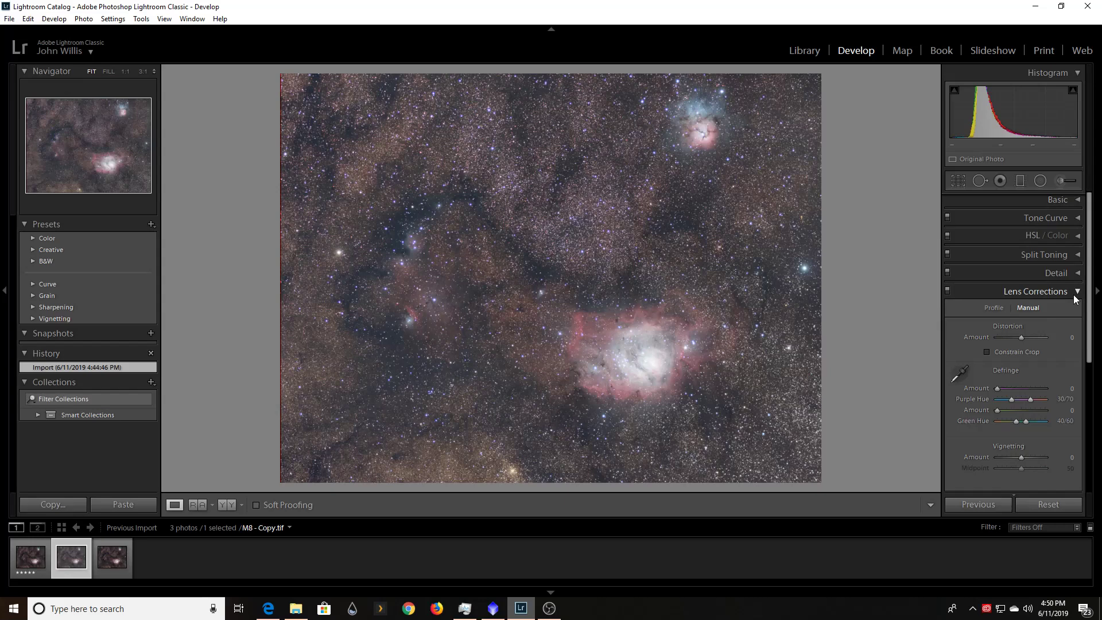
{"action": "left_click", "coordinate": [995, 309]}
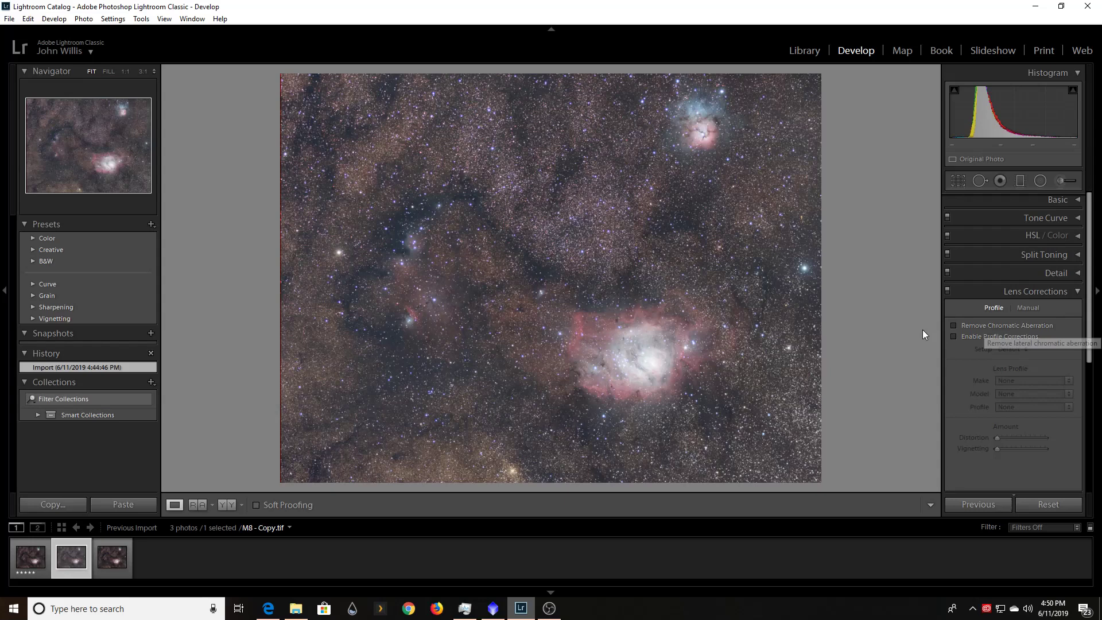
{"action": "left_click", "coordinate": [1031, 308]}
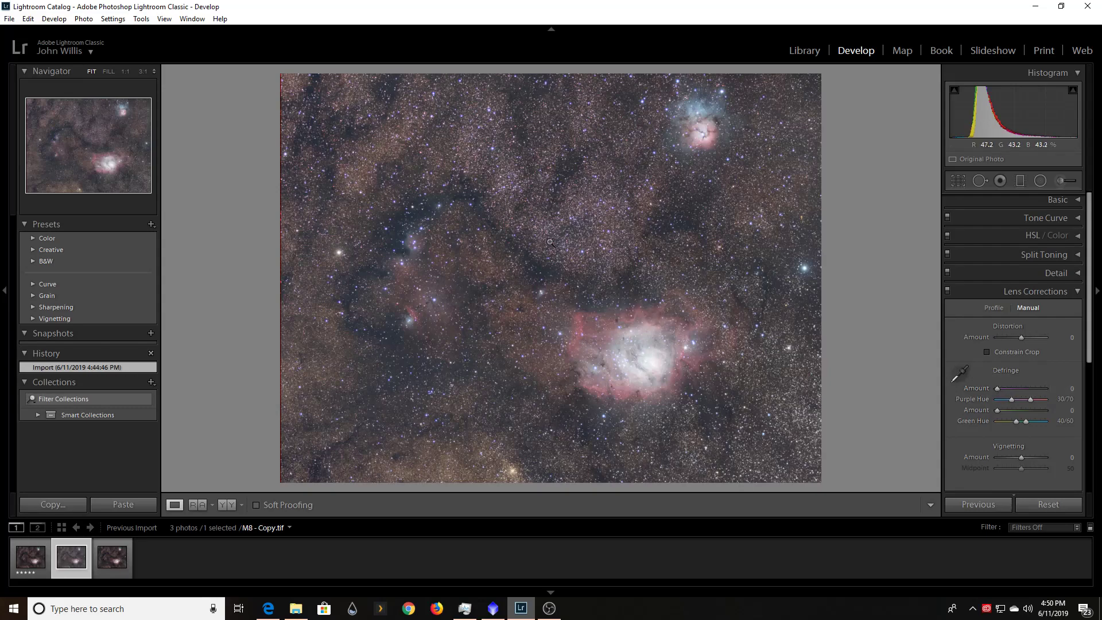
Sample a blue-fringed star for Defringe (Purple Amount 14, Hue 25/54), then switch Lens Corrections off
{"action": "left_click", "coordinate": [577, 249]}
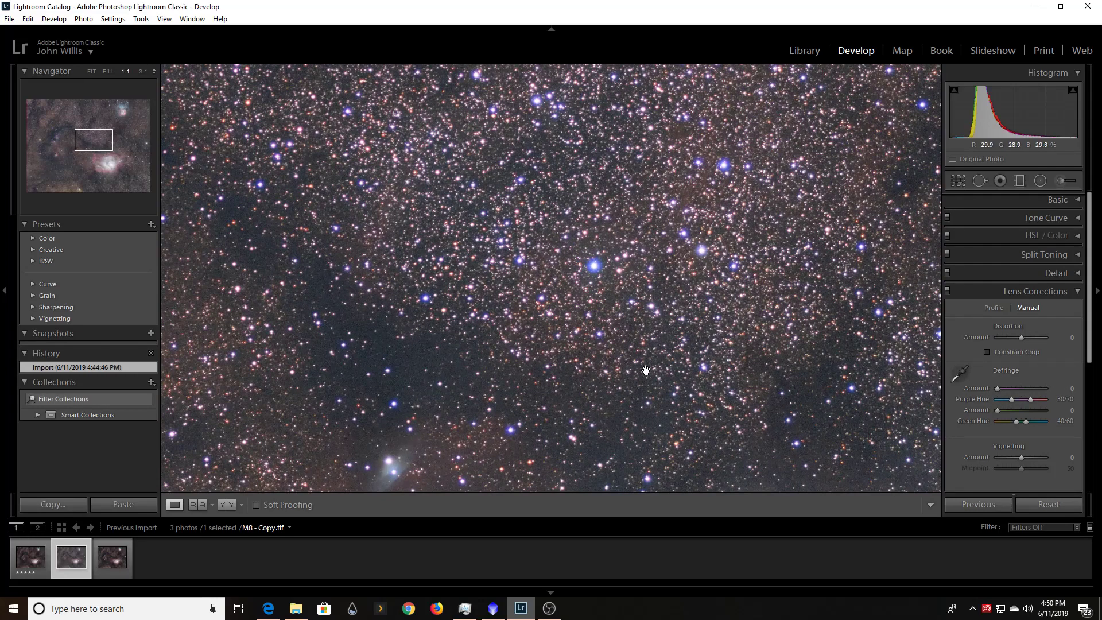
{"action": "left_click", "coordinate": [963, 375]}
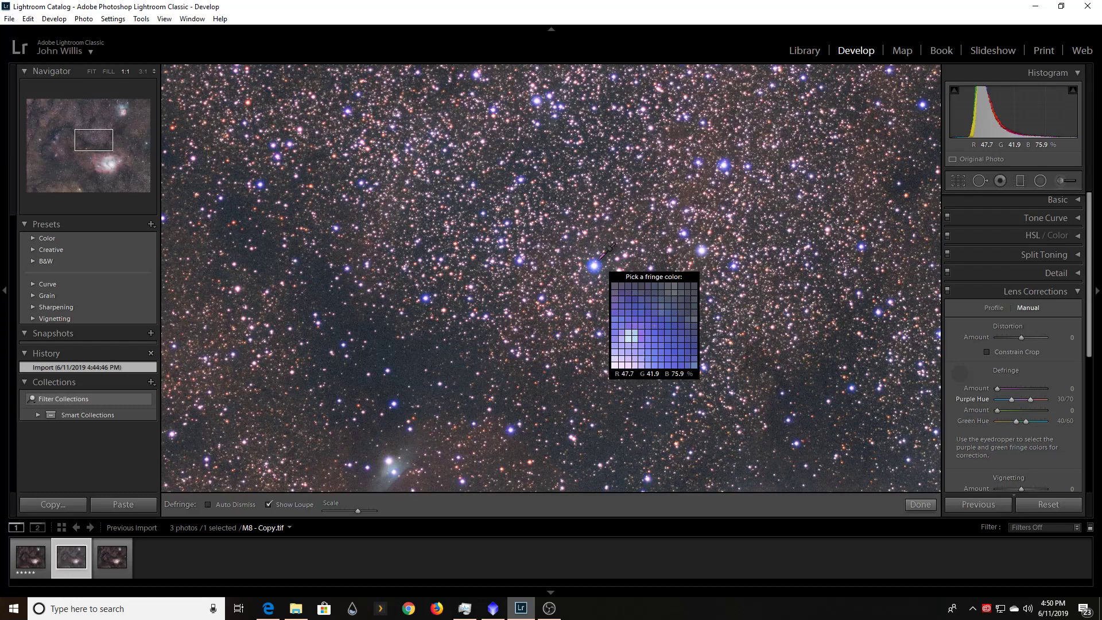
{"action": "left_click", "coordinate": [600, 258]}
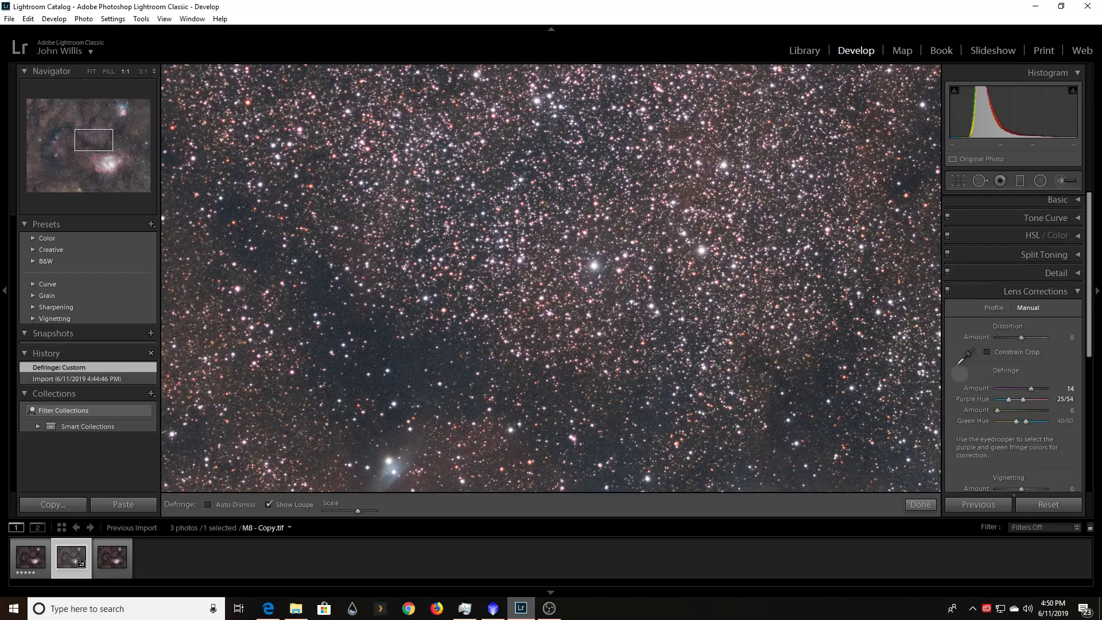
{"action": "left_click", "coordinate": [960, 371]}
{"action": "left_click", "coordinate": [653, 220]}
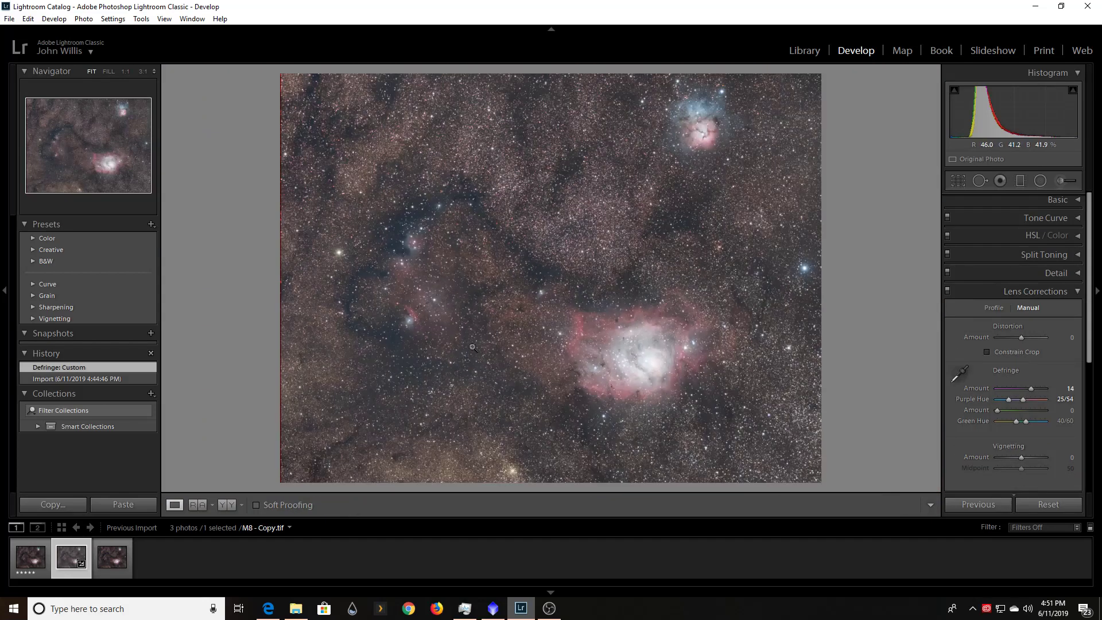
{"action": "left_click", "coordinate": [948, 291]}
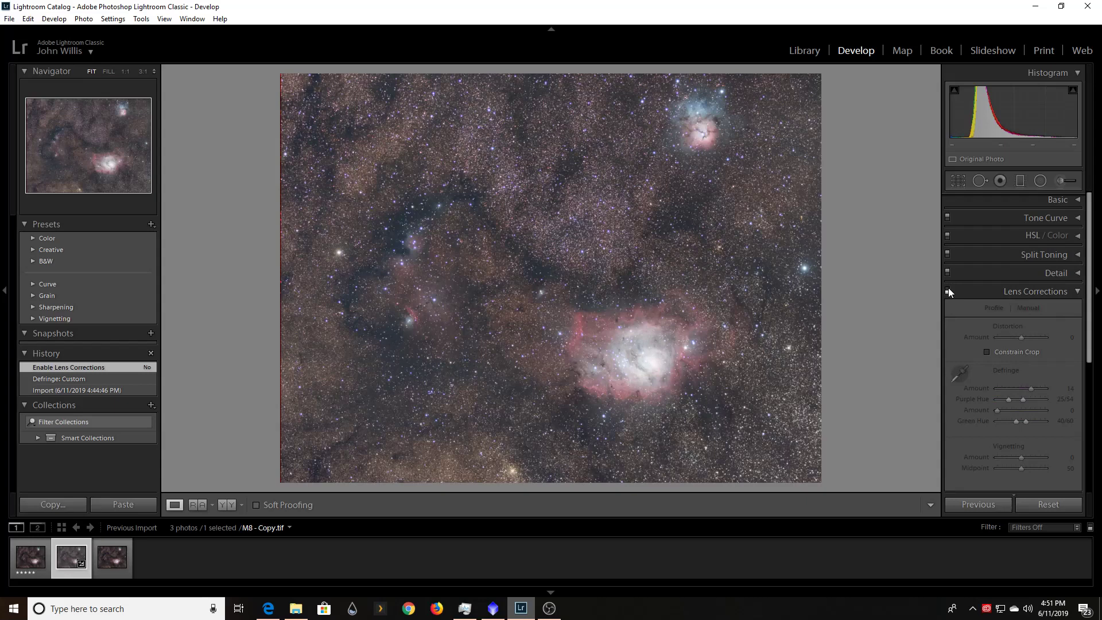
Re-enable Lens Corrections and zoom to 1:1 on the star field
{"action": "left_click", "coordinate": [949, 290]}
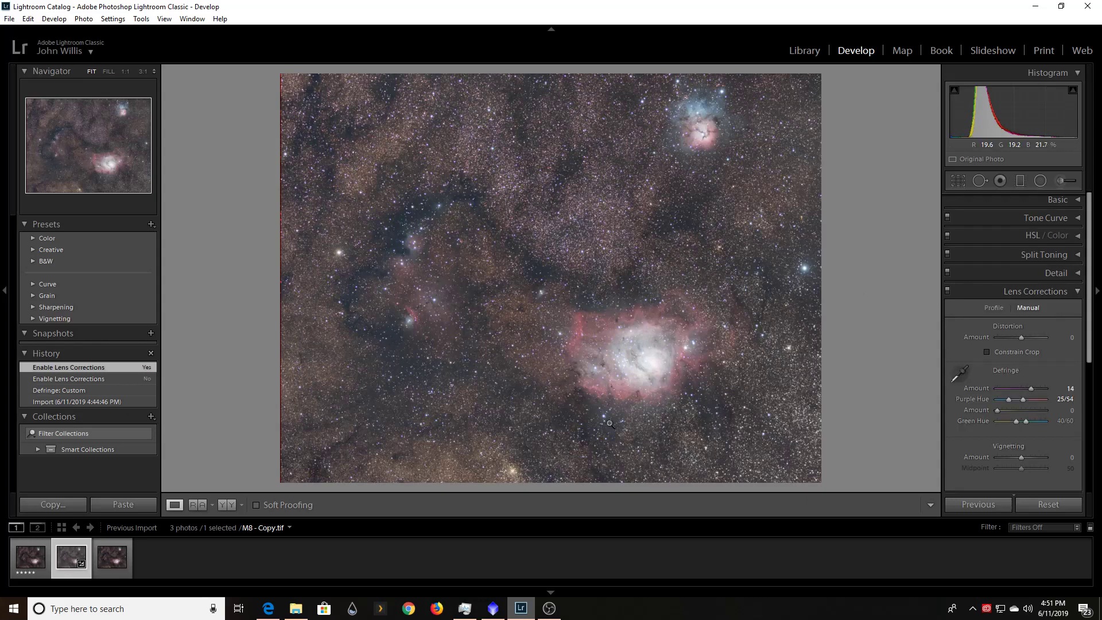
{"action": "left_click", "coordinate": [590, 259]}
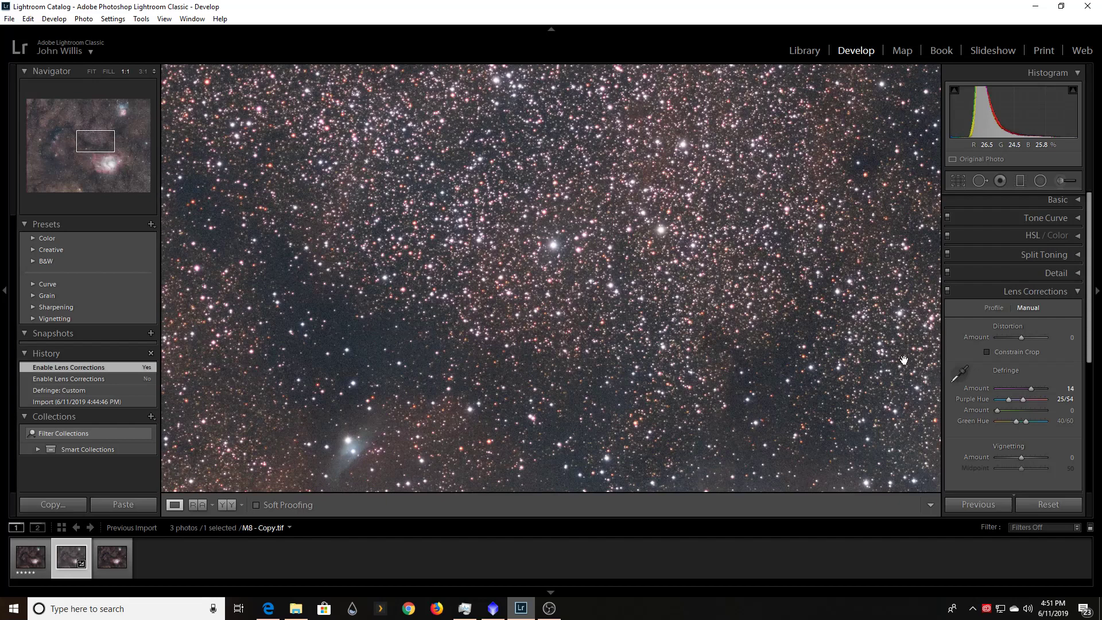
Resample star halos with the Fringe Color Selector to reach Purple Amount 18, Hue 24/53
{"action": "left_click", "coordinate": [965, 374]}
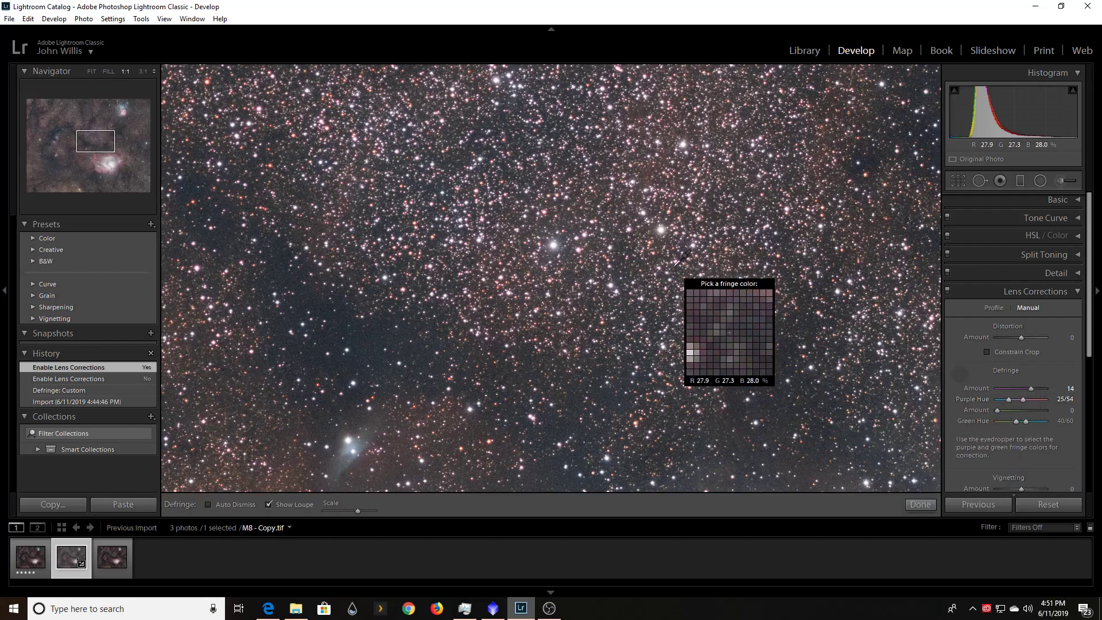
{"action": "left_click", "coordinate": [674, 284]}
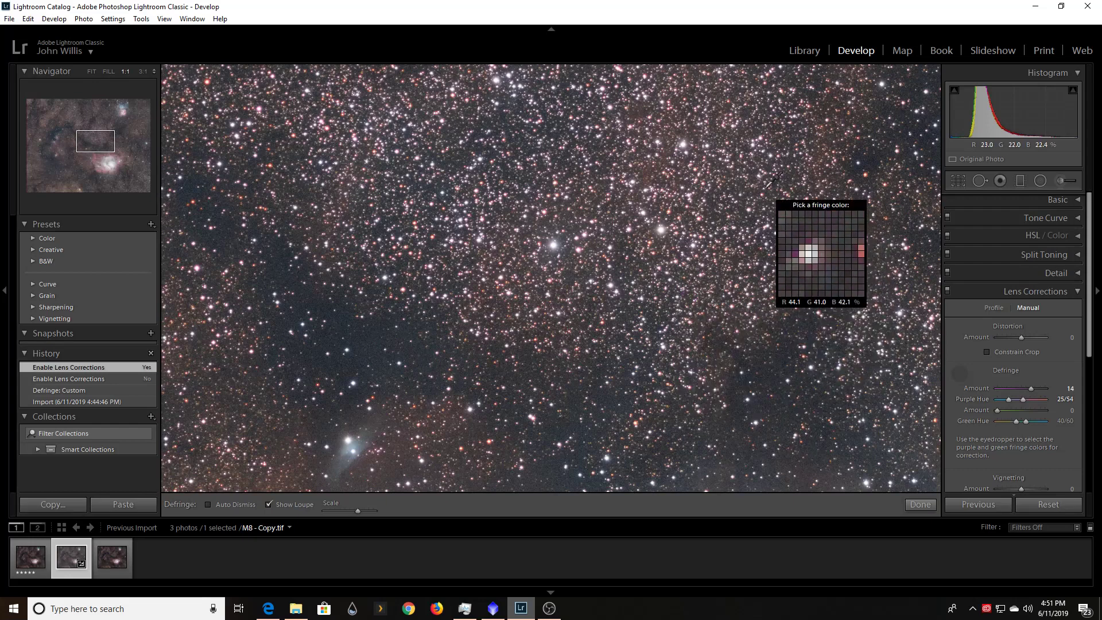
{"action": "left_click", "coordinate": [743, 215]}
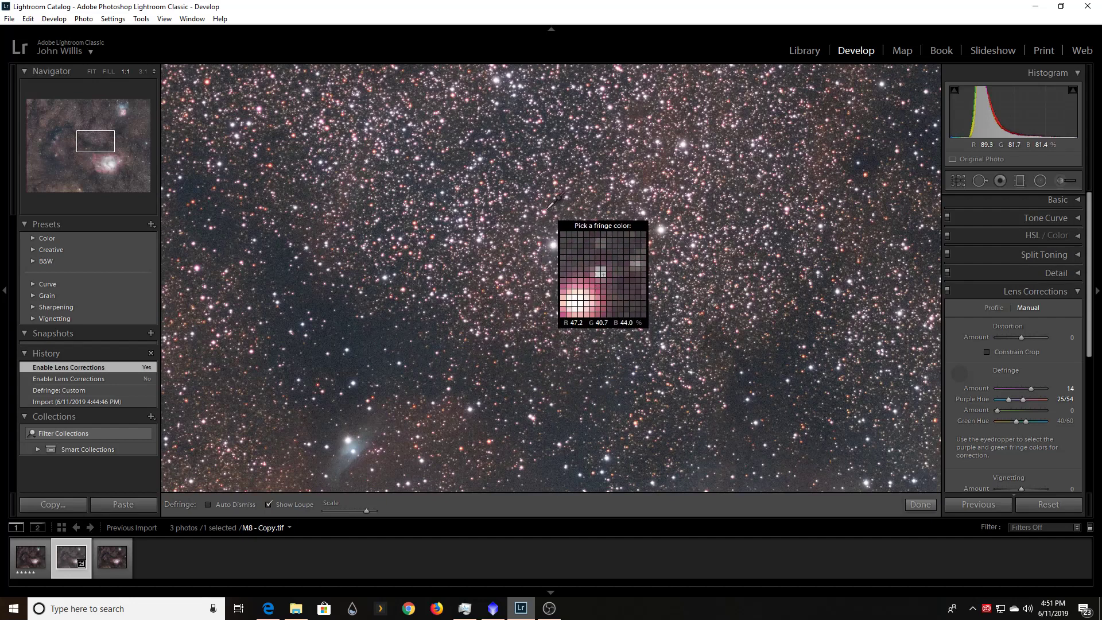
{"action": "left_click", "coordinate": [550, 208]}
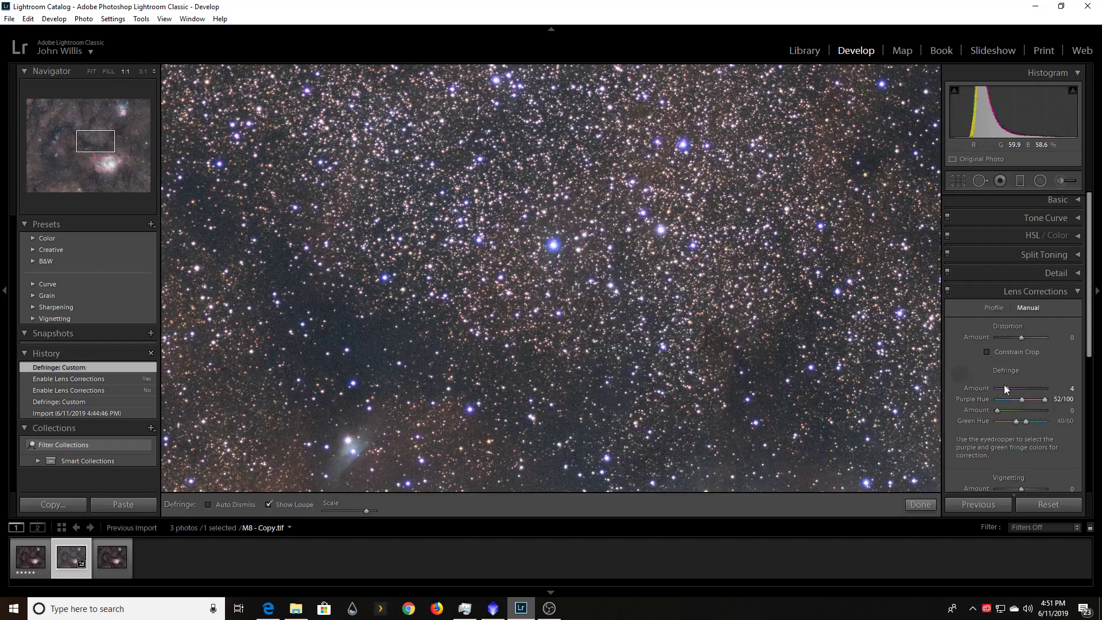
{"action": "left_click", "coordinate": [565, 240]}
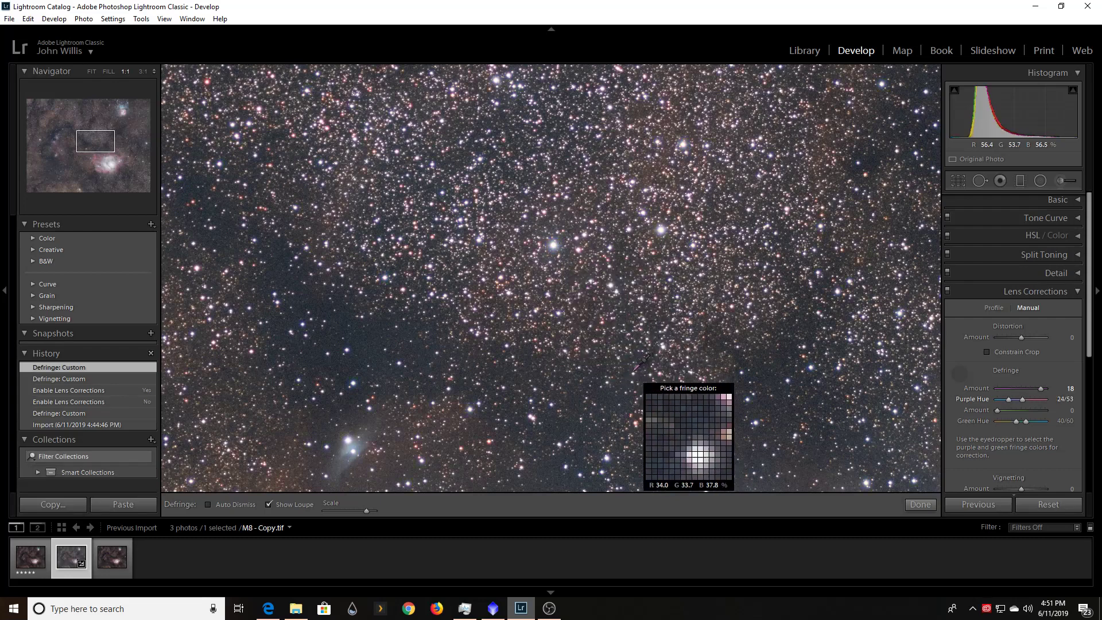
{"action": "left_click", "coordinate": [960, 373]}
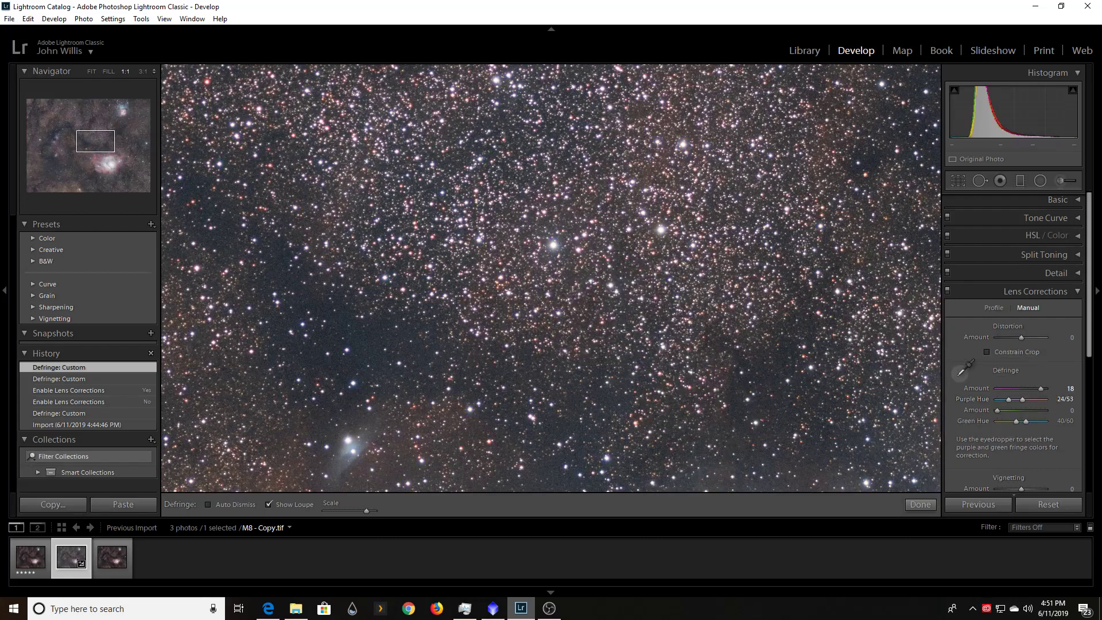
{"action": "left_click", "coordinate": [767, 239]}
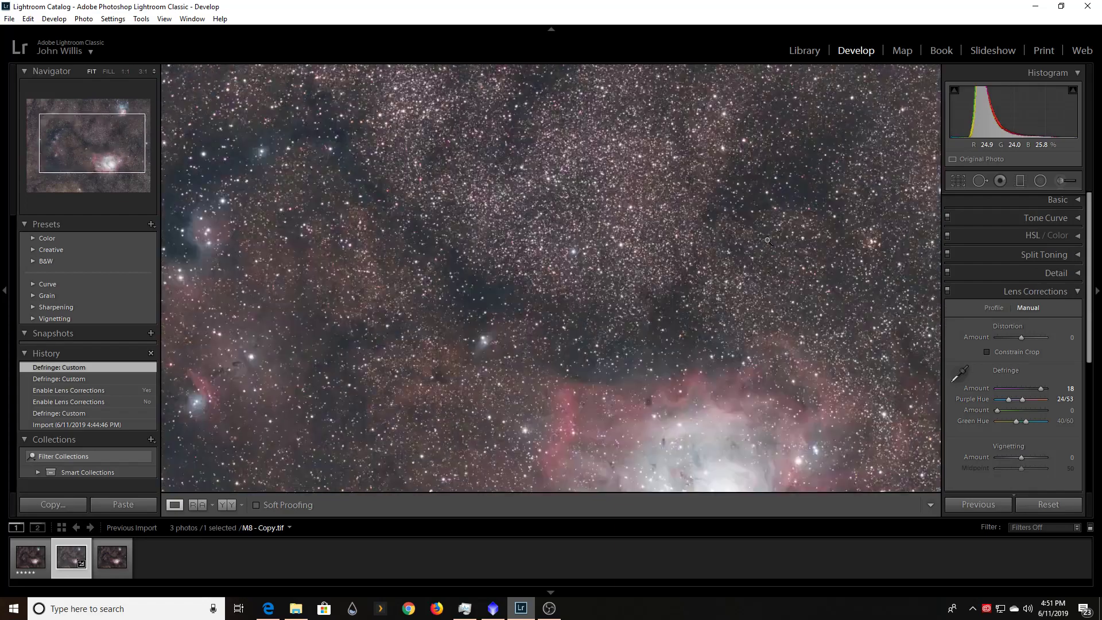
{"action": "left_click", "coordinate": [710, 217]}
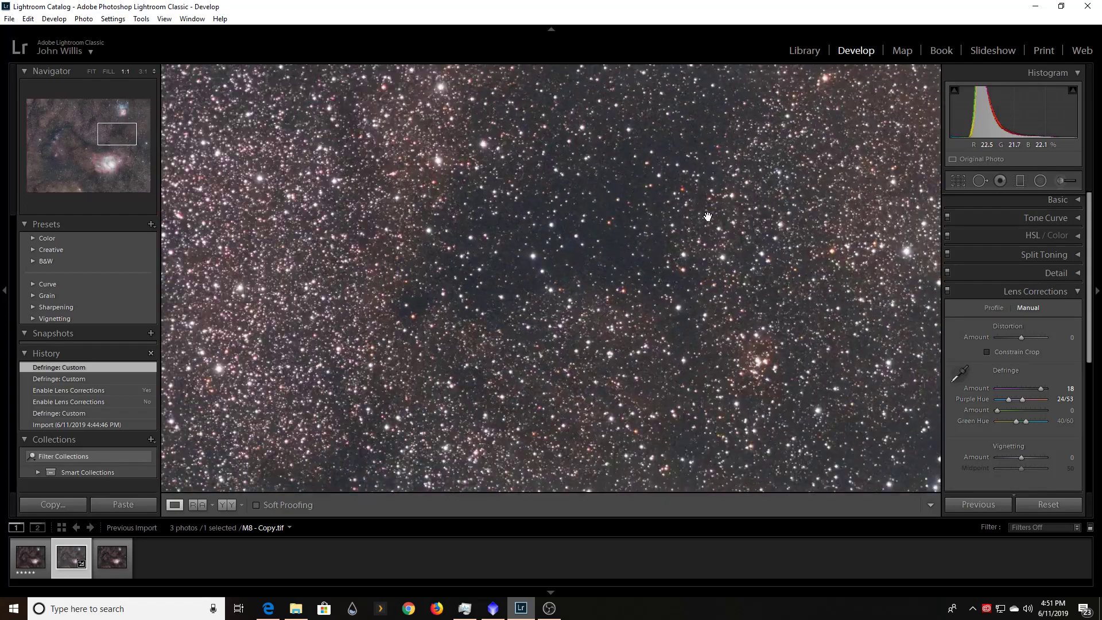
Return to Fit, collapse Lens Corrections and Calibration, and expand the Basic panel
{"action": "key", "text": "z"}
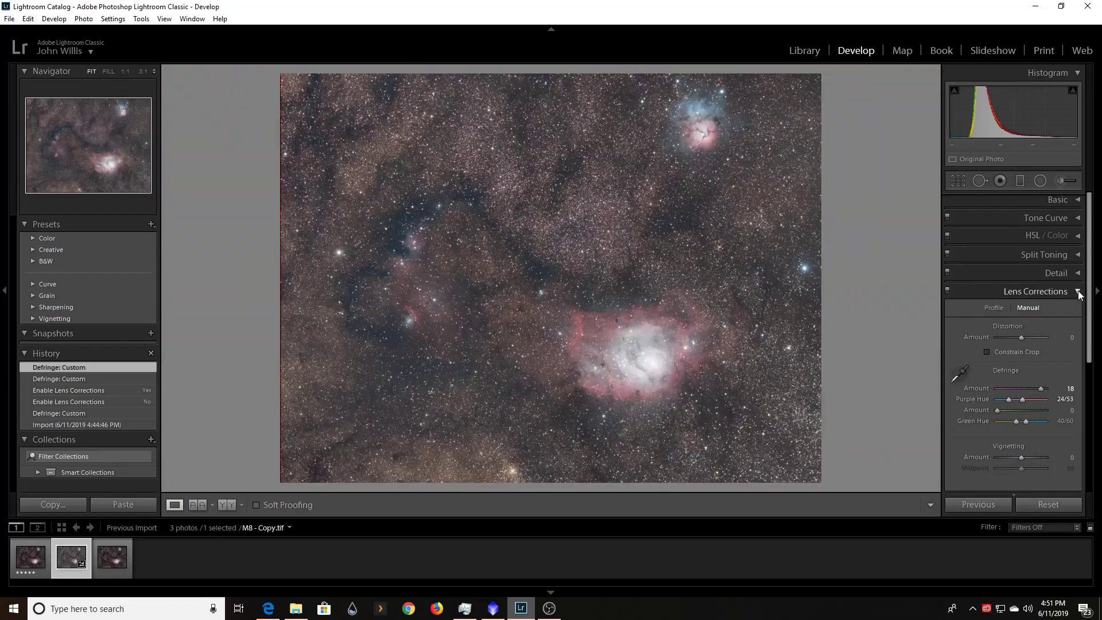
{"action": "left_click", "coordinate": [1077, 294]}
{"action": "left_click", "coordinate": [1078, 347]}
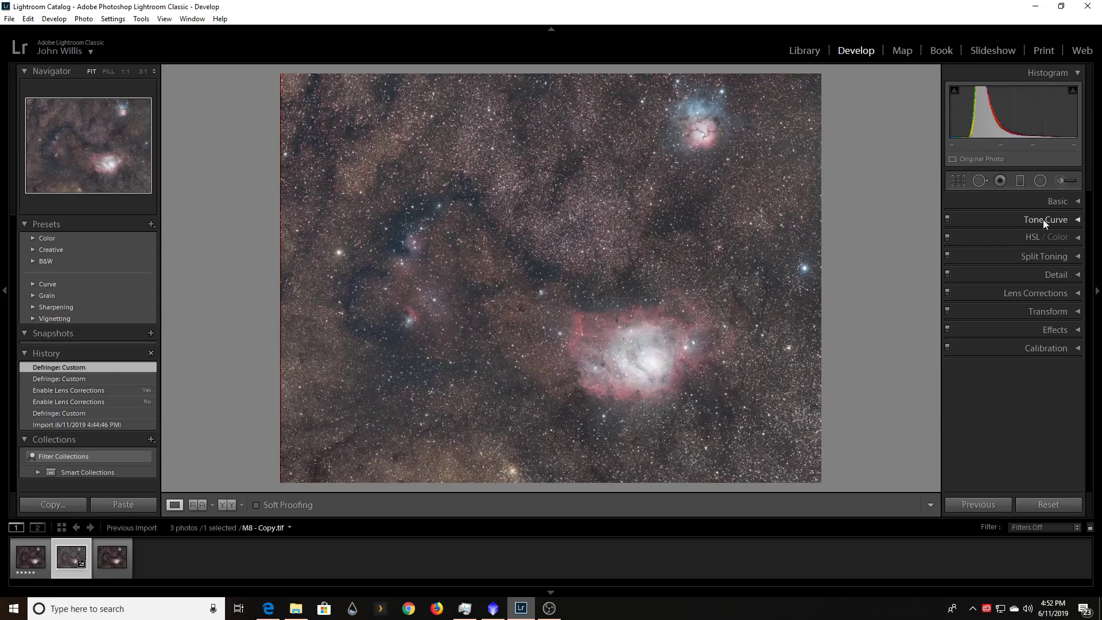
{"action": "left_click", "coordinate": [1056, 201]}
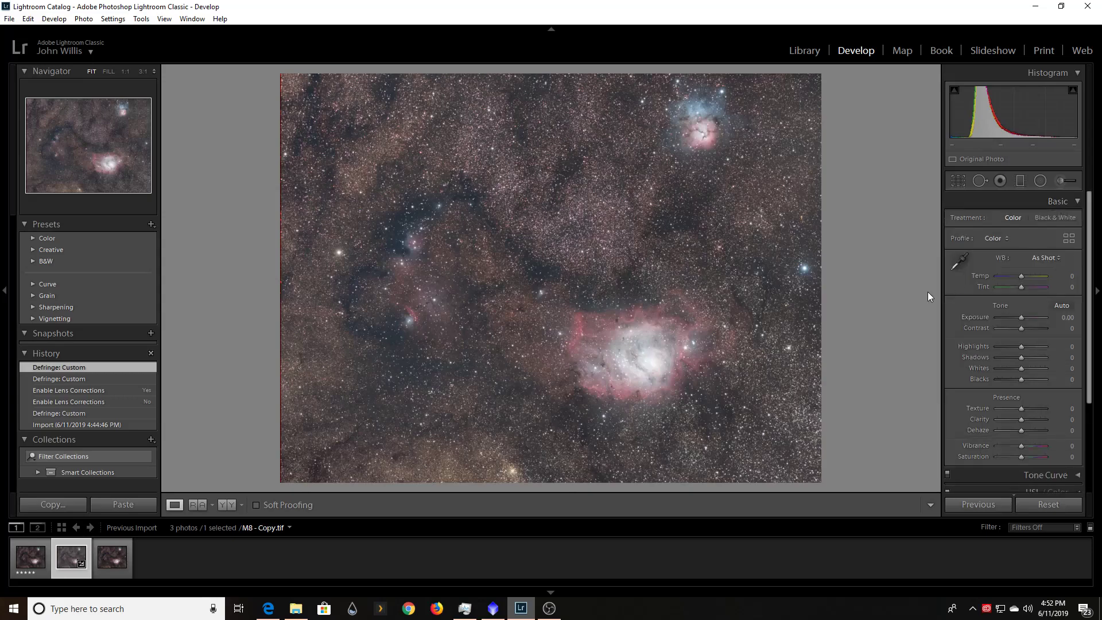
Sample sky patches above the Lagoon nebula with the WB eyedropper at 1:1
{"action": "left_click", "coordinate": [635, 287]}
{"action": "left_click", "coordinate": [962, 264]}
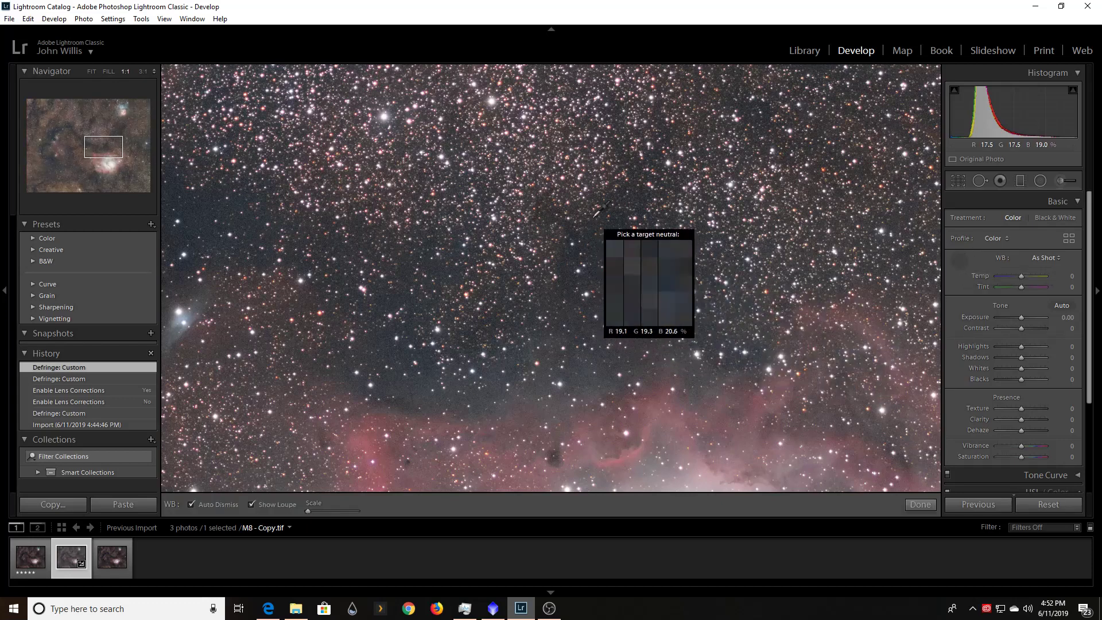
{"action": "left_click", "coordinate": [564, 175]}
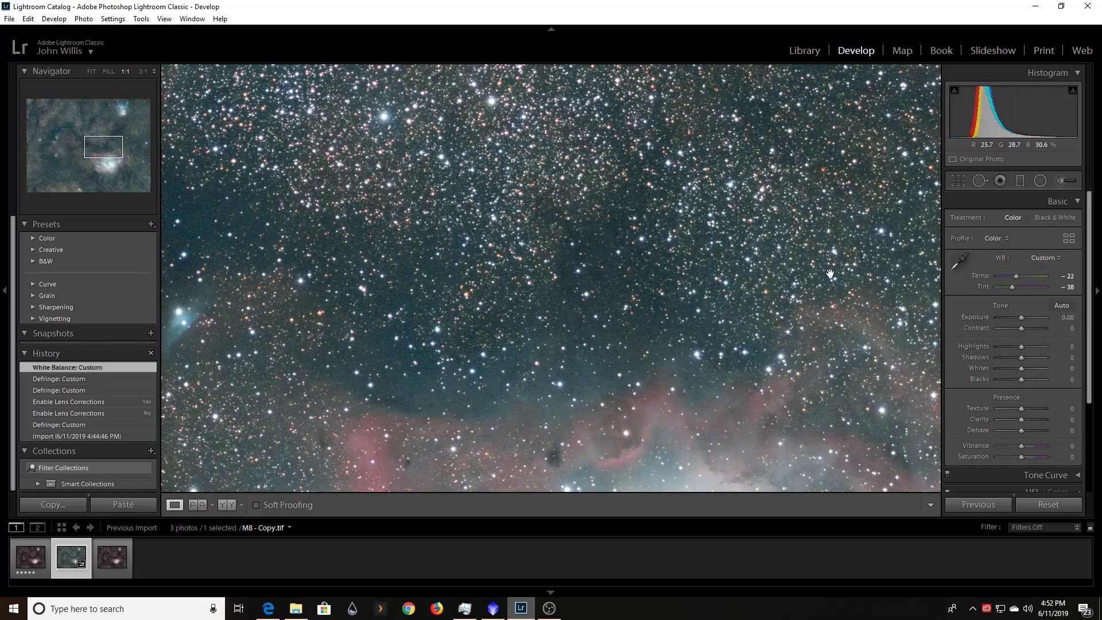
{"action": "left_click", "coordinate": [805, 263]}
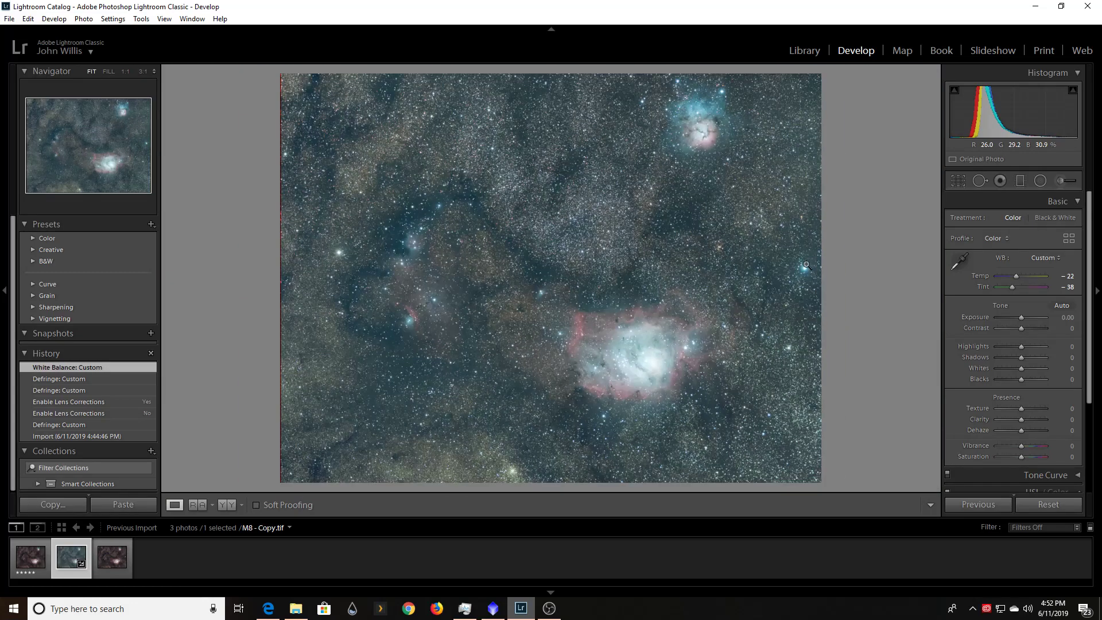
{"action": "left_click", "coordinate": [634, 286]}
{"action": "left_click", "coordinate": [959, 262]}
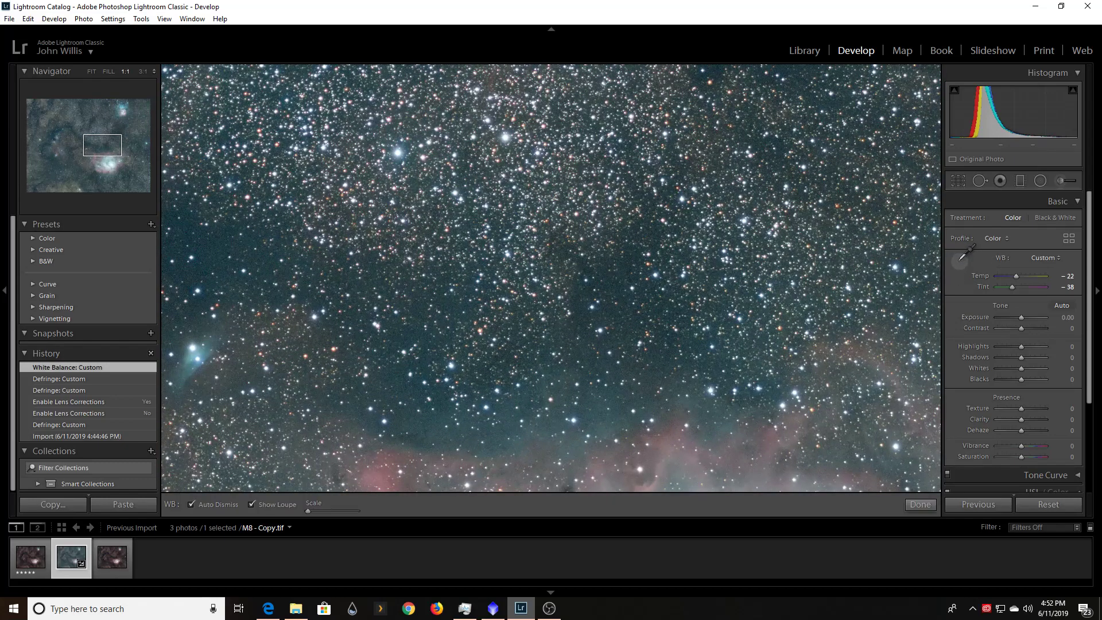
{"action": "left_click", "coordinate": [616, 282]}
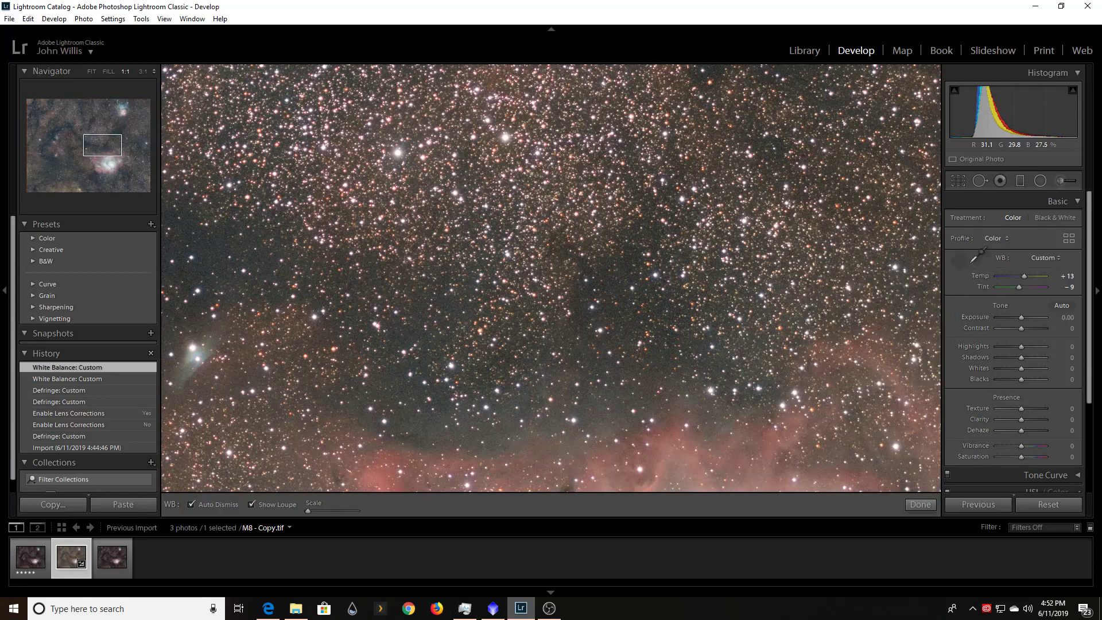
Resample a neutral sky spot for Custom white balance Temp +7, Tint −10, then collapse Basic
{"action": "key", "text": "Escape"}
{"action": "left_click", "coordinate": [727, 267]}
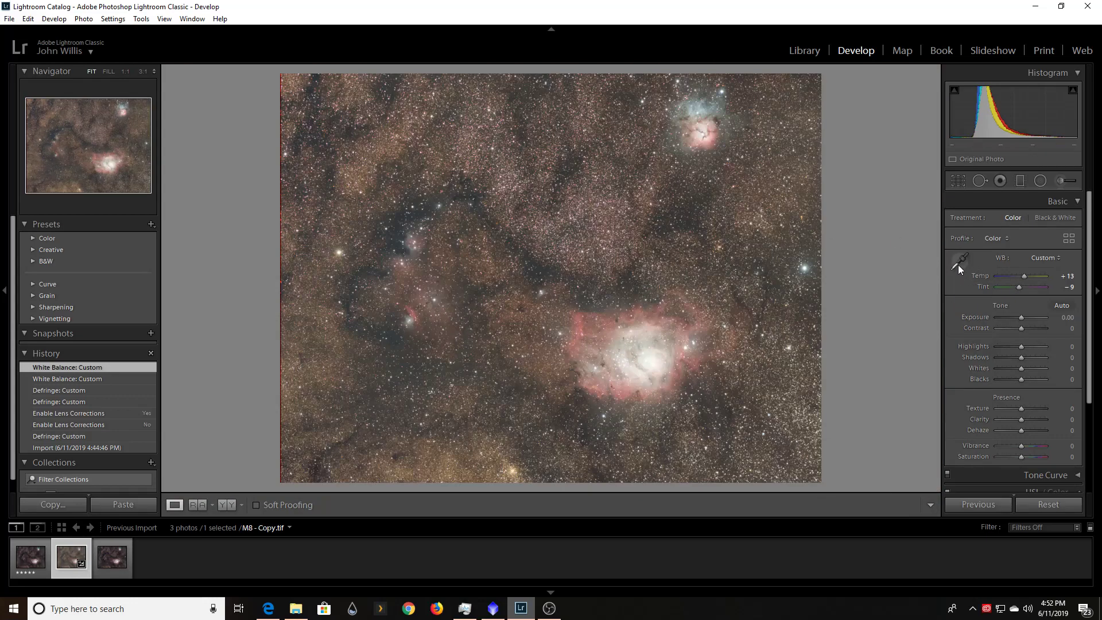
{"action": "left_click", "coordinate": [958, 265]}
{"action": "left_click", "coordinate": [687, 228]}
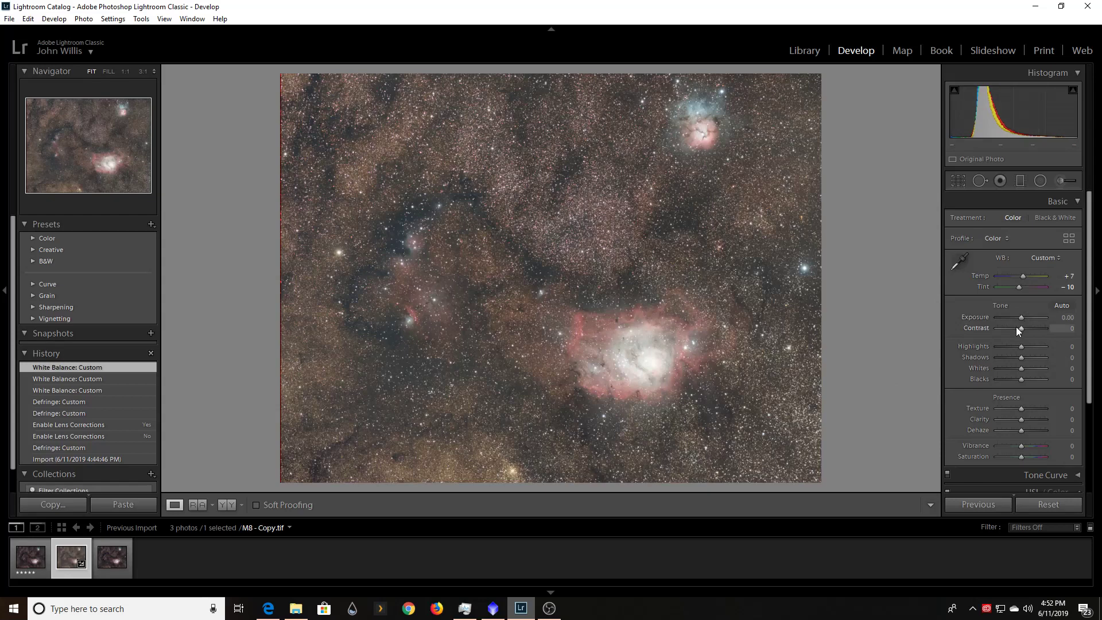
{"action": "scroll", "coordinate": [1017, 331], "scroll_direction": "down", "scroll_amount": 3}
{"action": "scroll", "coordinate": [1026, 389], "scroll_direction": "down", "scroll_amount": 1}
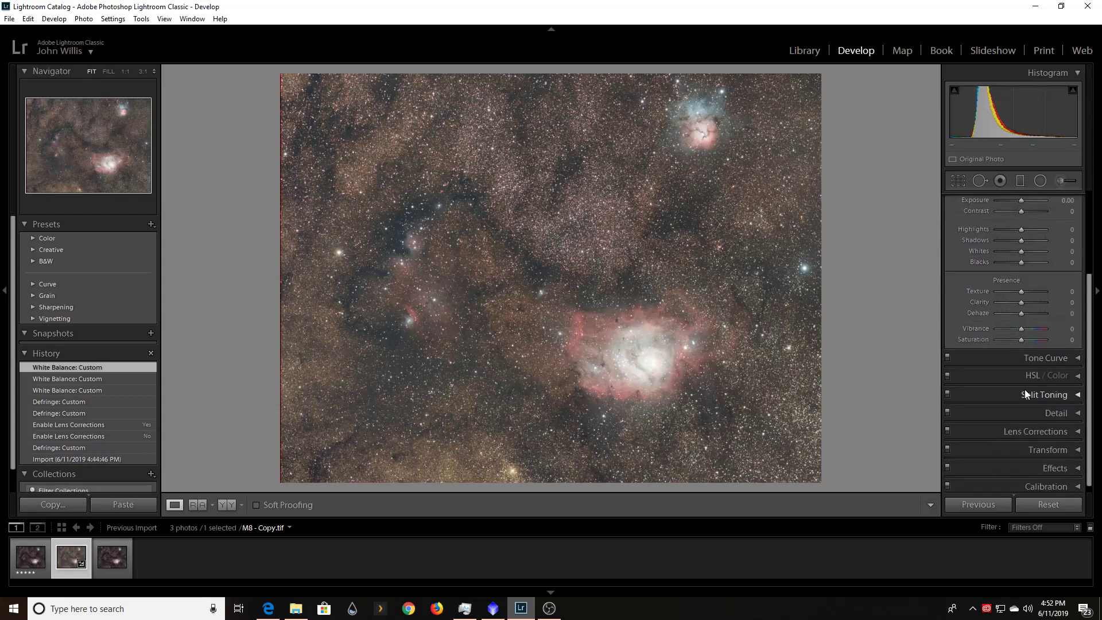
{"action": "scroll", "coordinate": [1025, 389], "scroll_direction": "up", "scroll_amount": 4}
{"action": "scroll", "coordinate": [1033, 241], "scroll_direction": "up", "scroll_amount": 1}
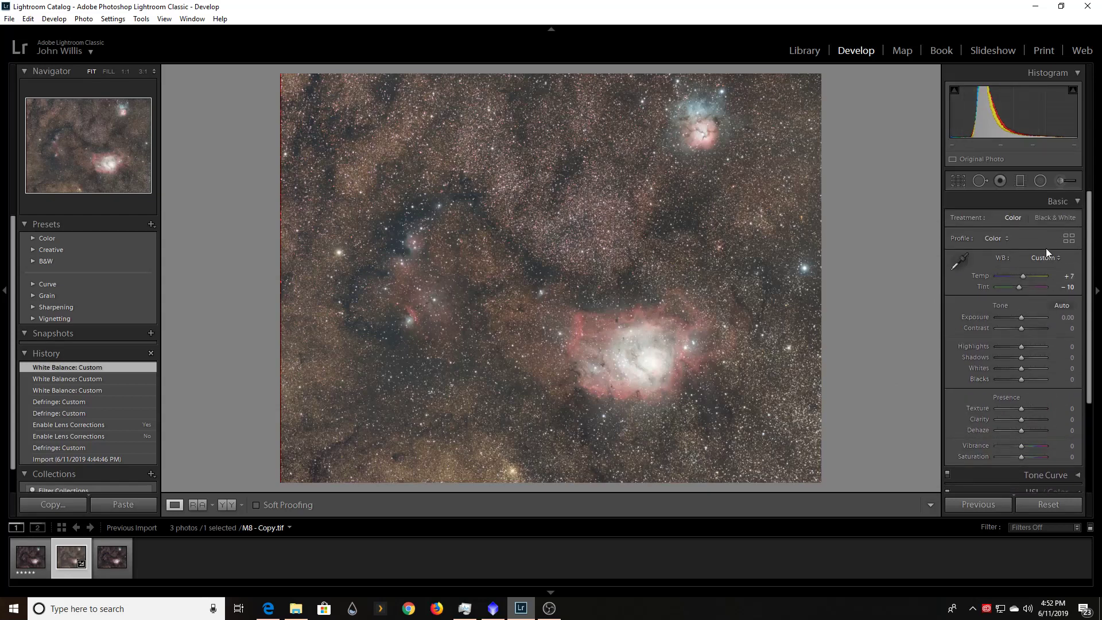
{"action": "left_click", "coordinate": [1078, 201]}
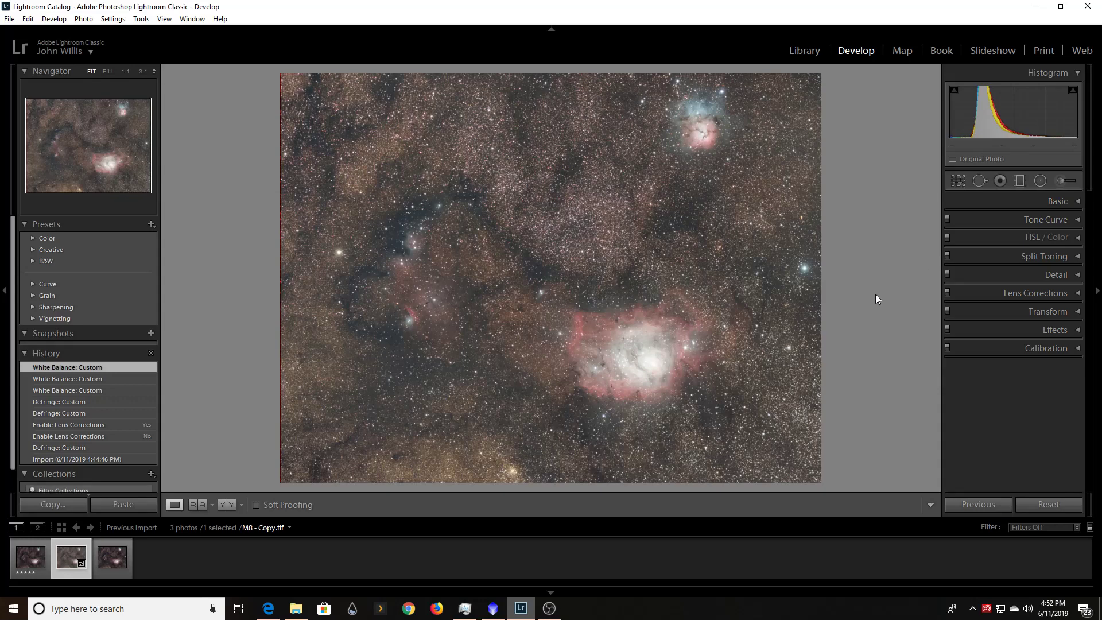
Compare the finished Road to the Lagoon print with the edited M8 copy in the filmstrip
{"action": "left_click", "coordinate": [40, 560]}
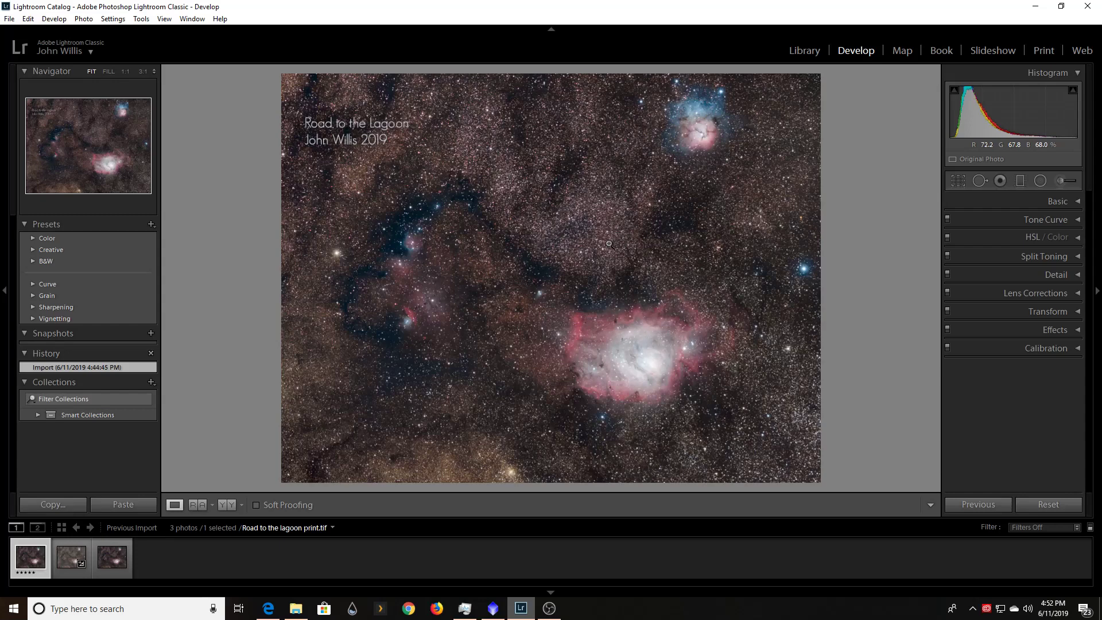
{"action": "left_click", "coordinate": [70, 556]}
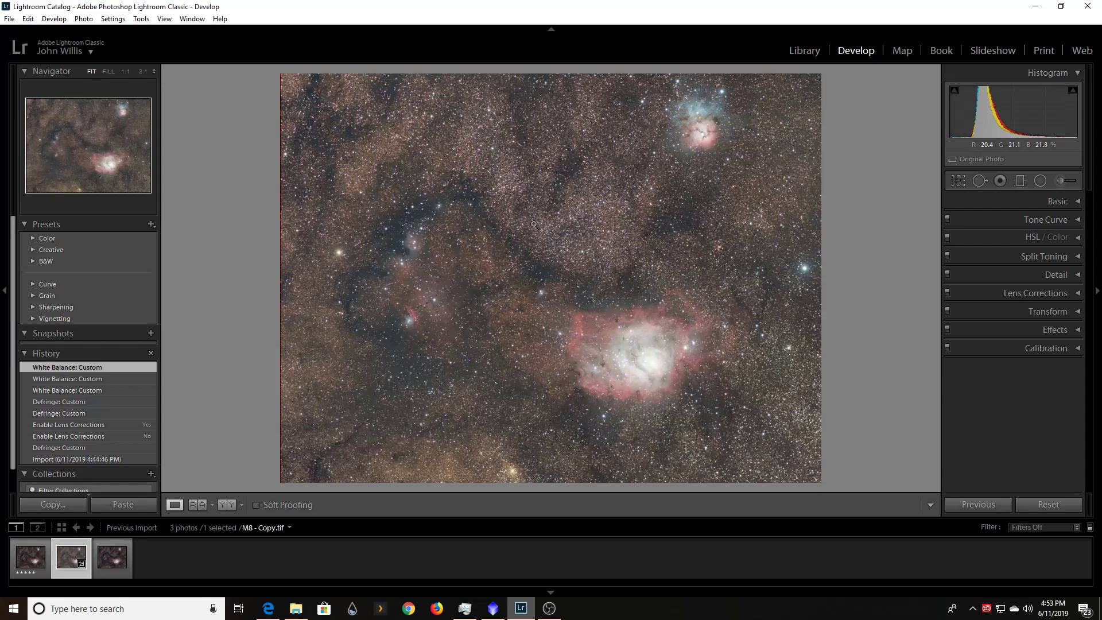
{"action": "left_click", "coordinate": [26, 555]}
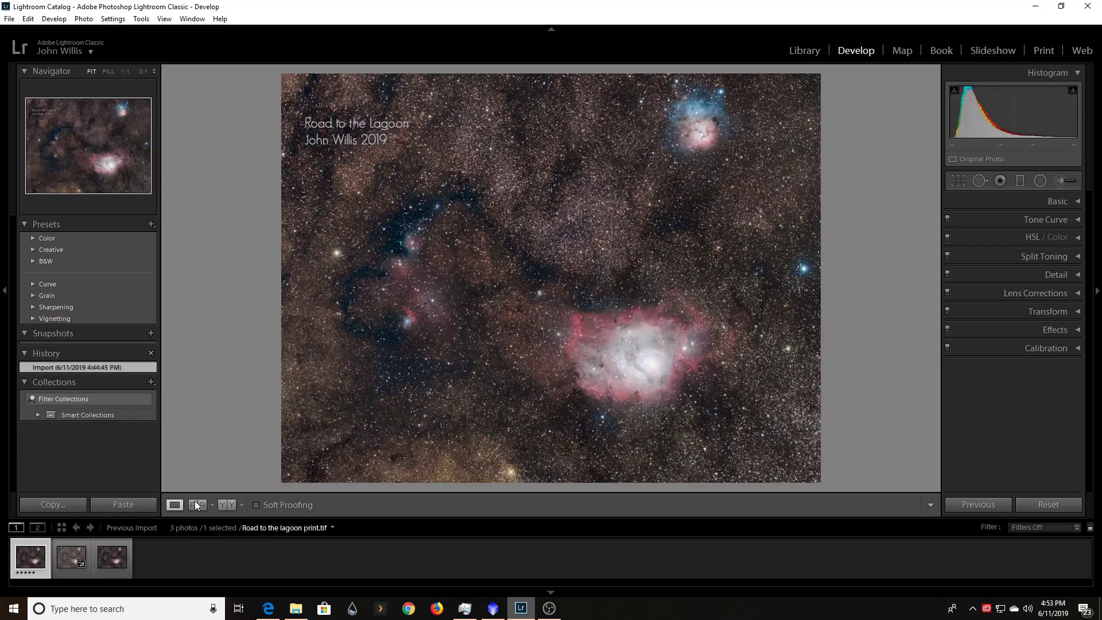